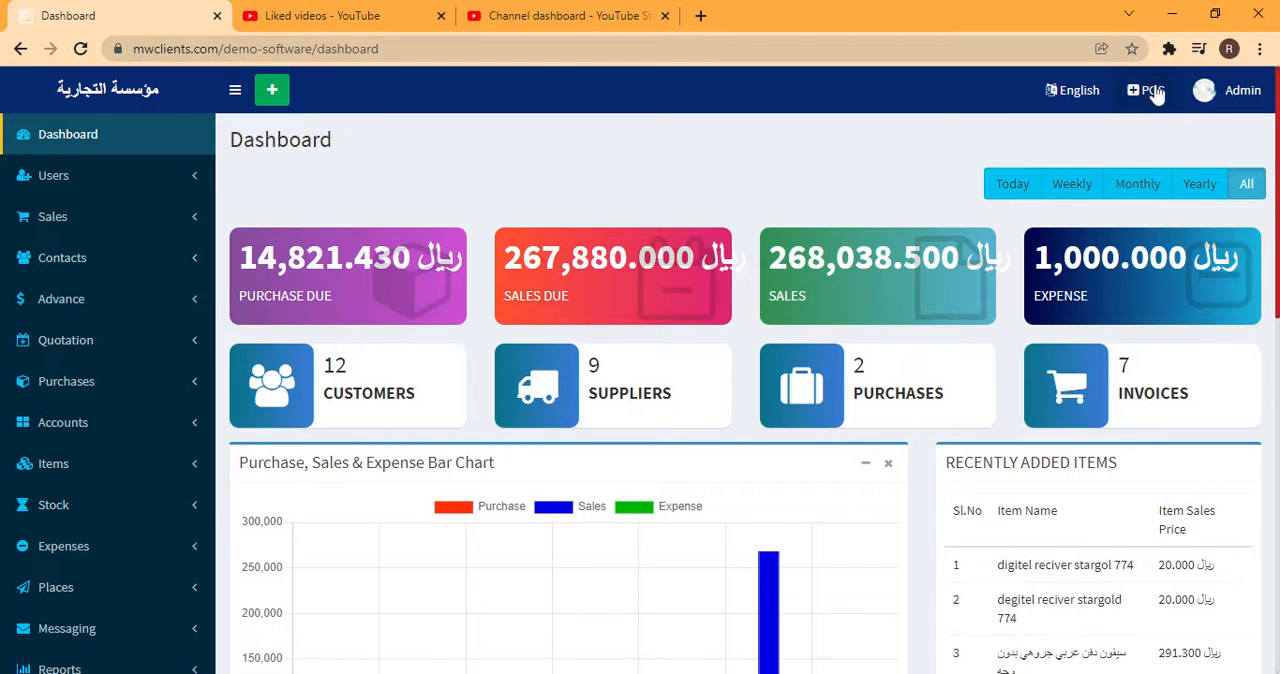
Go to the POS sales screen, select the default cash customer for the invoice, and open the form for adding a customer
{"action": "left_click", "coordinate": [1152, 91]}
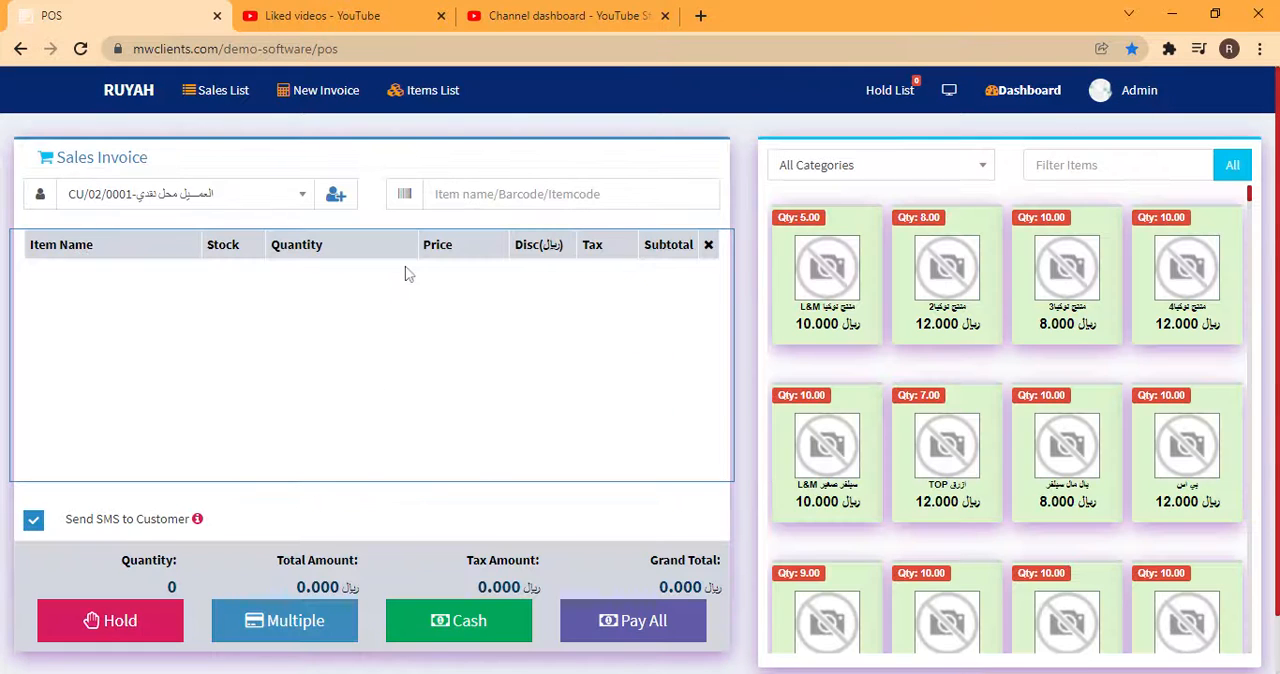
{"action": "left_click", "coordinate": [304, 196]}
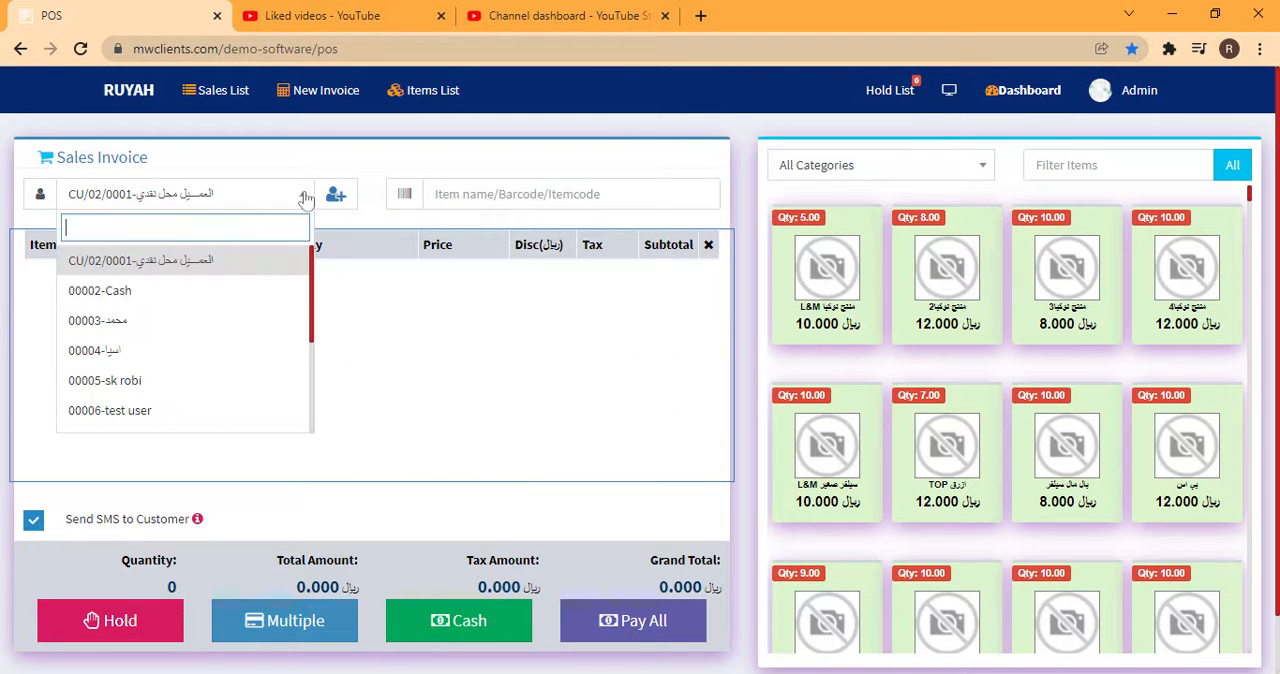
{"action": "left_click", "coordinate": [213, 266]}
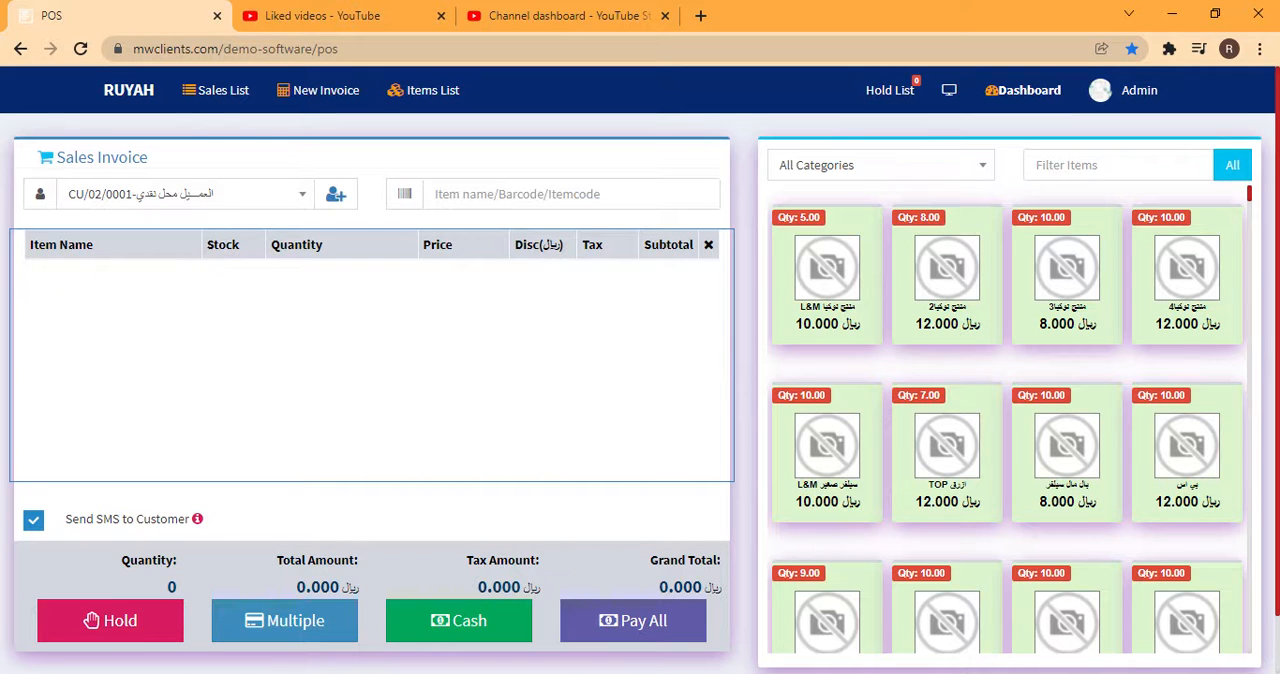
{"action": "left_click_drag", "start_coordinate": [52, 157], "coordinate": [150, 162]}
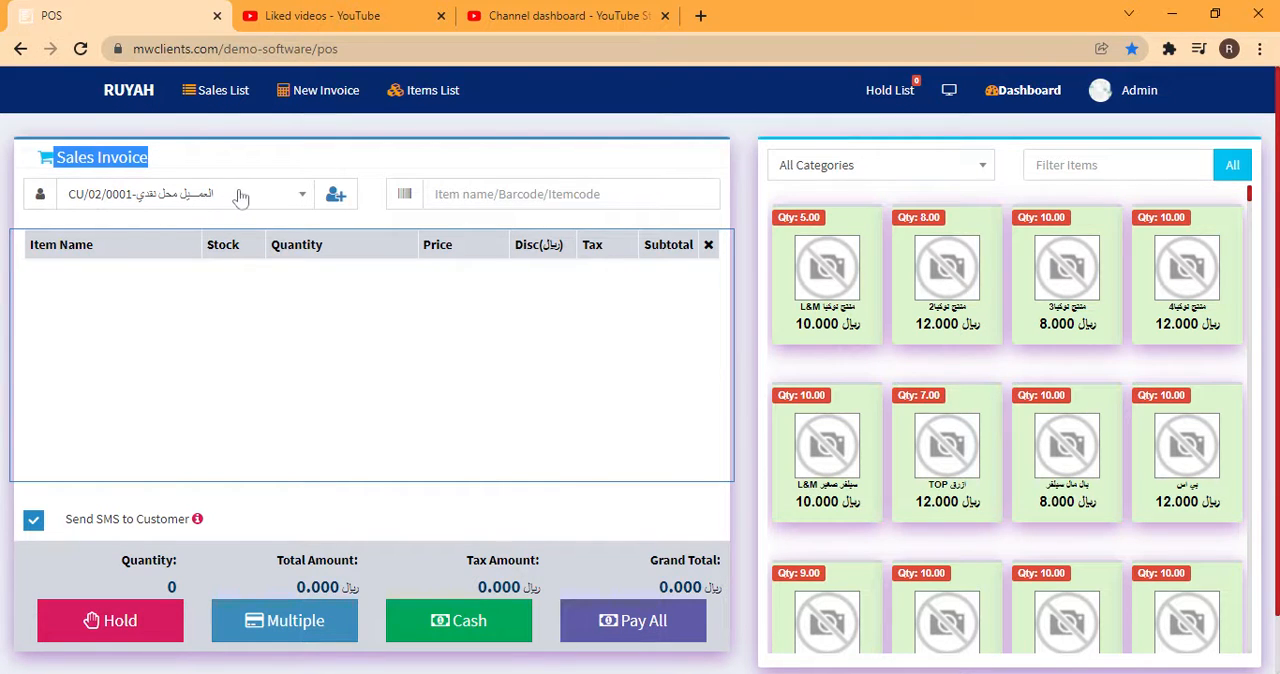
{"action": "left_click", "coordinate": [336, 196]}
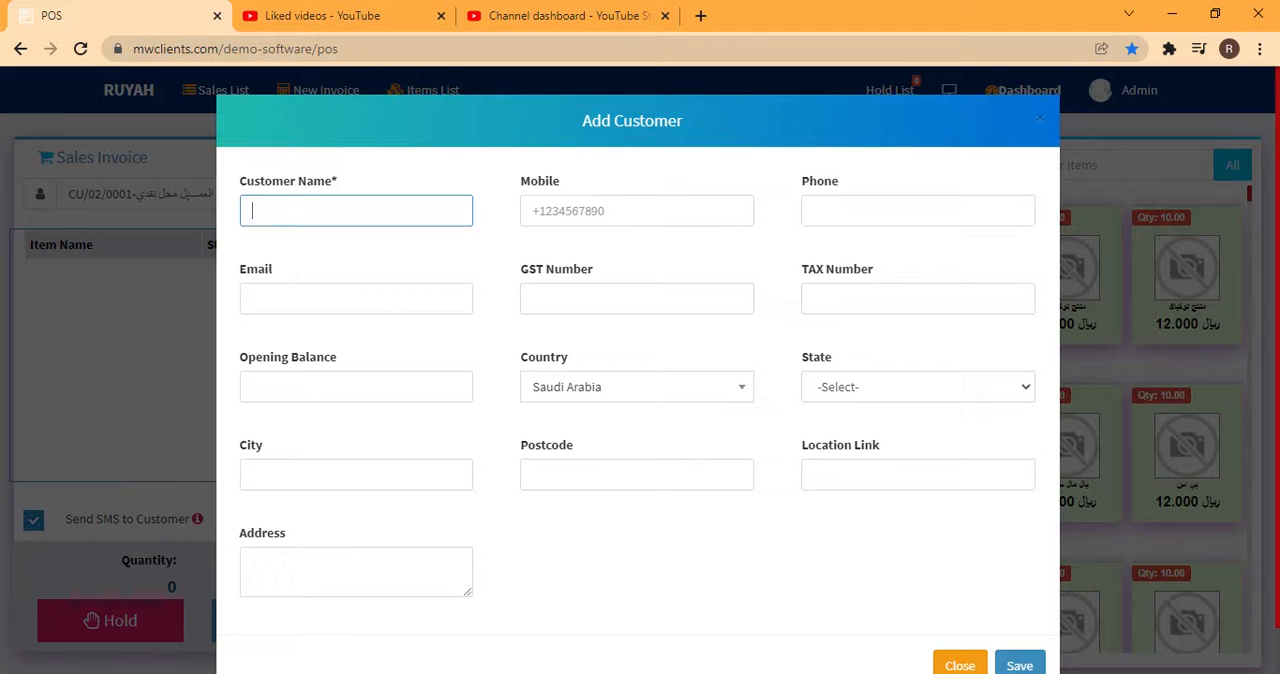
{"action": "type", "text": "mohummad"}
{"action": "left_click", "coordinate": [430, 252]}
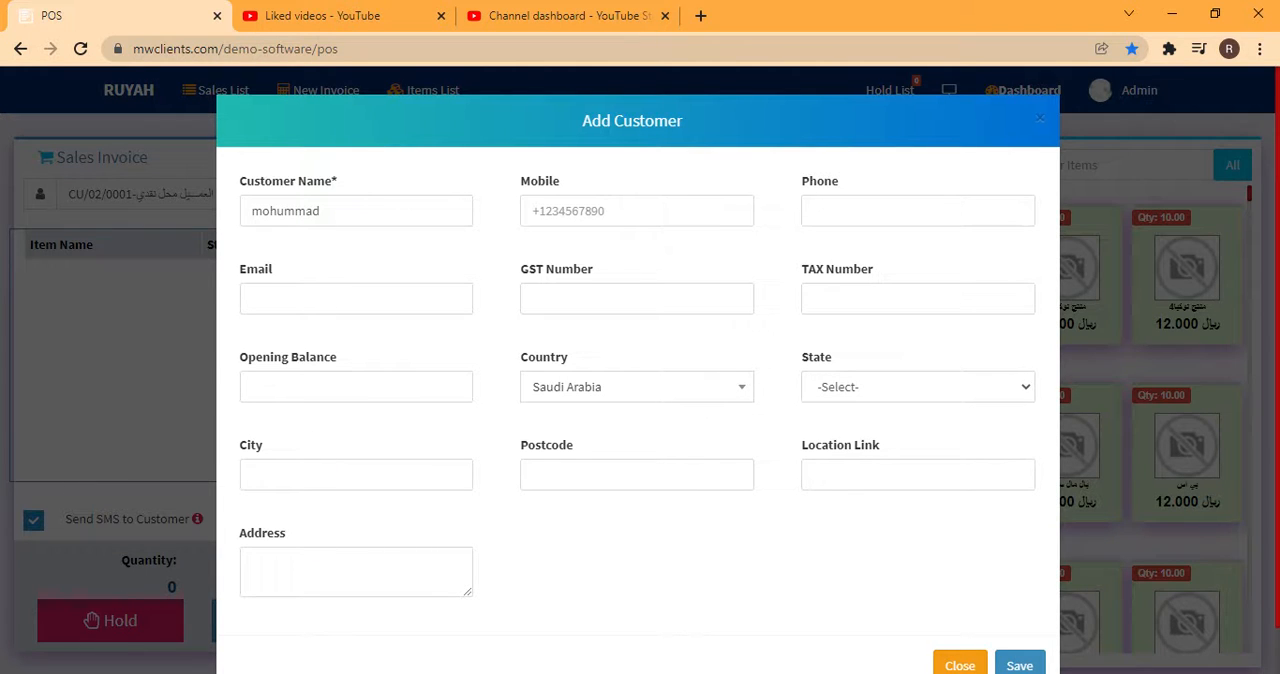
{"action": "left_click_drag", "start_coordinate": [322, 211], "coordinate": [216, 224]}
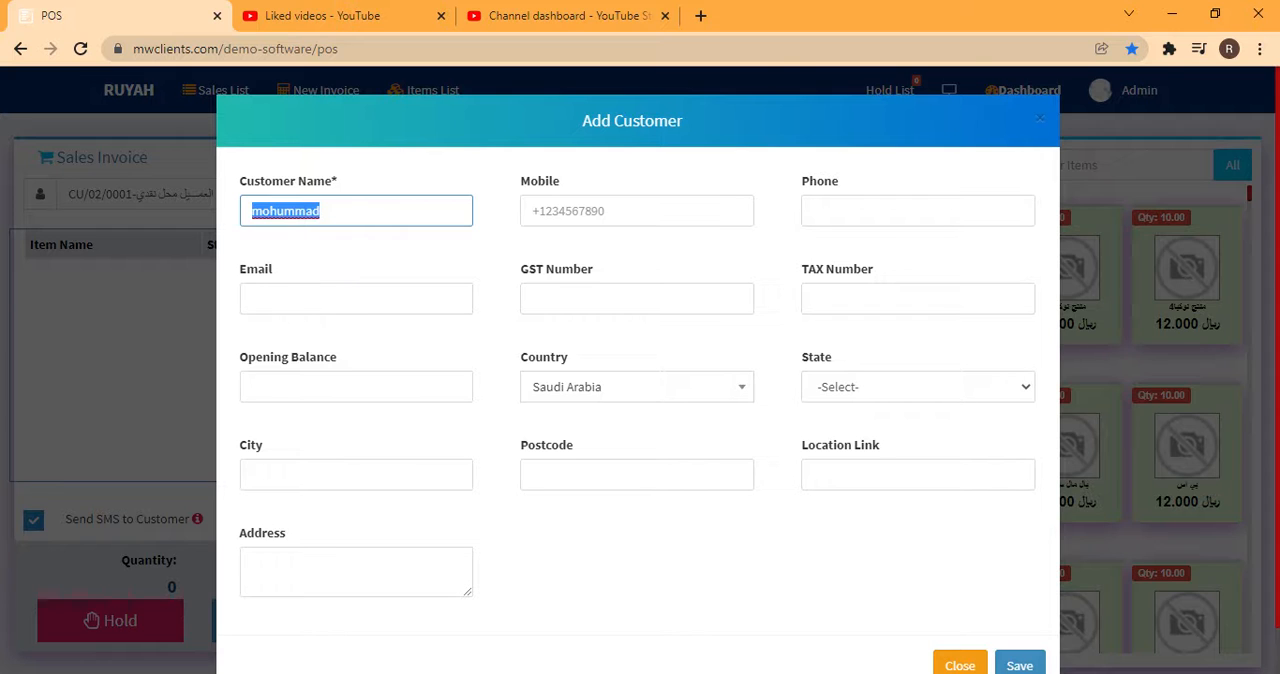
{"action": "key", "text": "BackSpace"}
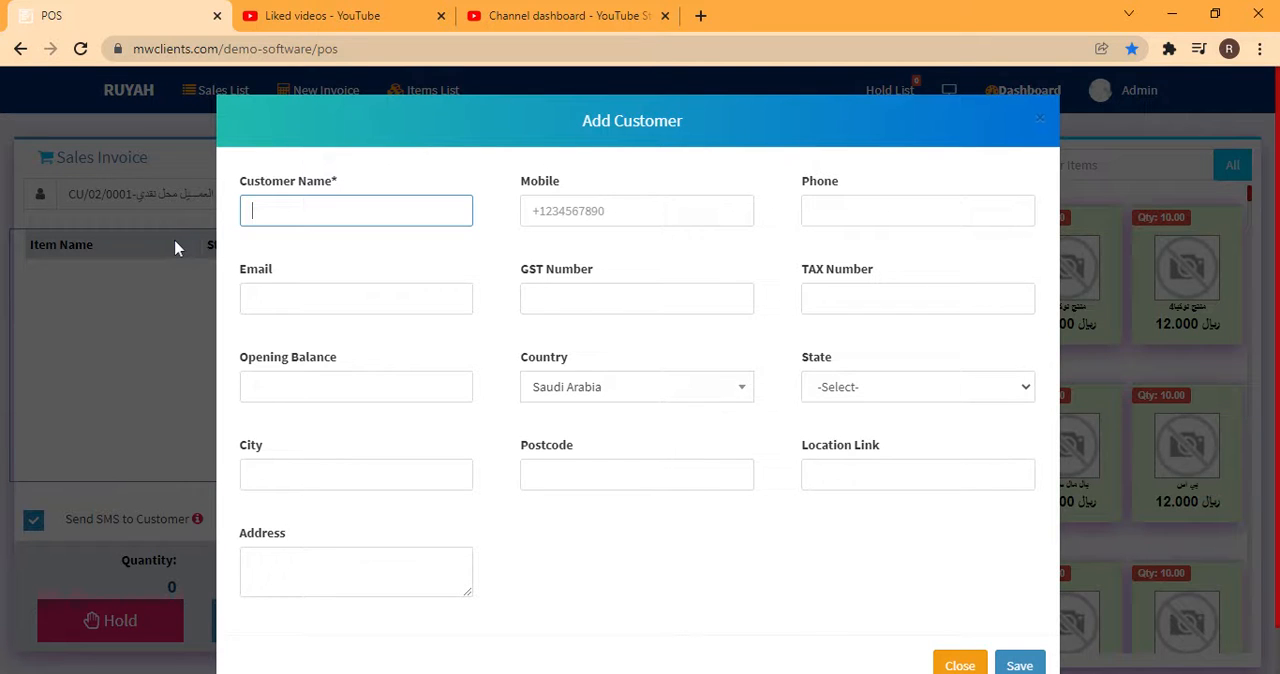
Enter مؤسسة 12345 as the new customer's name
{"action": "type", "text": "lcasm"}
{"action": "key", "text": "BackSpace"}
{"action": "key", "text": "BackSpace"}
{"action": "key", "text": "BackSpace"}
{"action": "key", "text": "BackSpace"}
{"action": "key", "text": "BackSpace"}
{"action": "type", "text": "مقس"}
{"action": "key", "text": "BackSpace"}
{"action": "type", "text": "ؤسس"}
{"action": "key", "text": "BackSpace"}
{"action": "key", "text": "BackSpace"}
{"action": "key", "text": "BackSpace"}
{"action": "type", "text": "ؤسسة 12345"}
{"action": "left_click", "coordinate": [304, 572]}
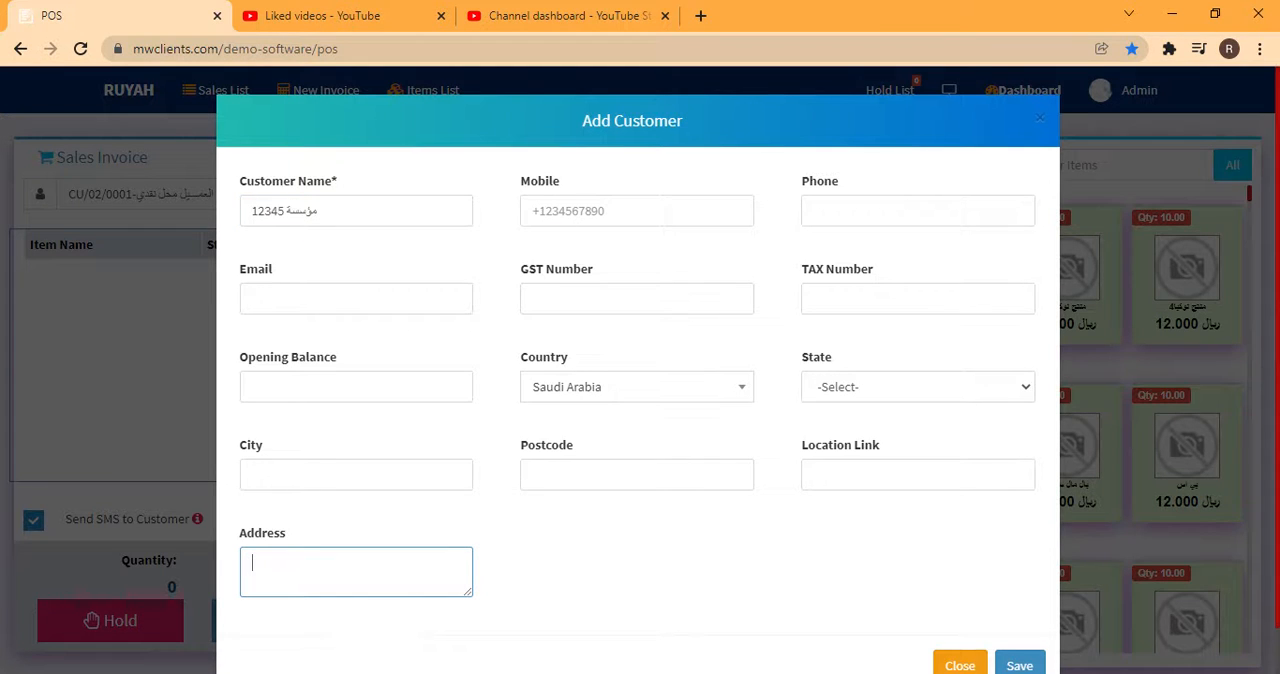
{"action": "left_click_drag", "start_coordinate": [517, 184], "coordinate": [580, 188]}
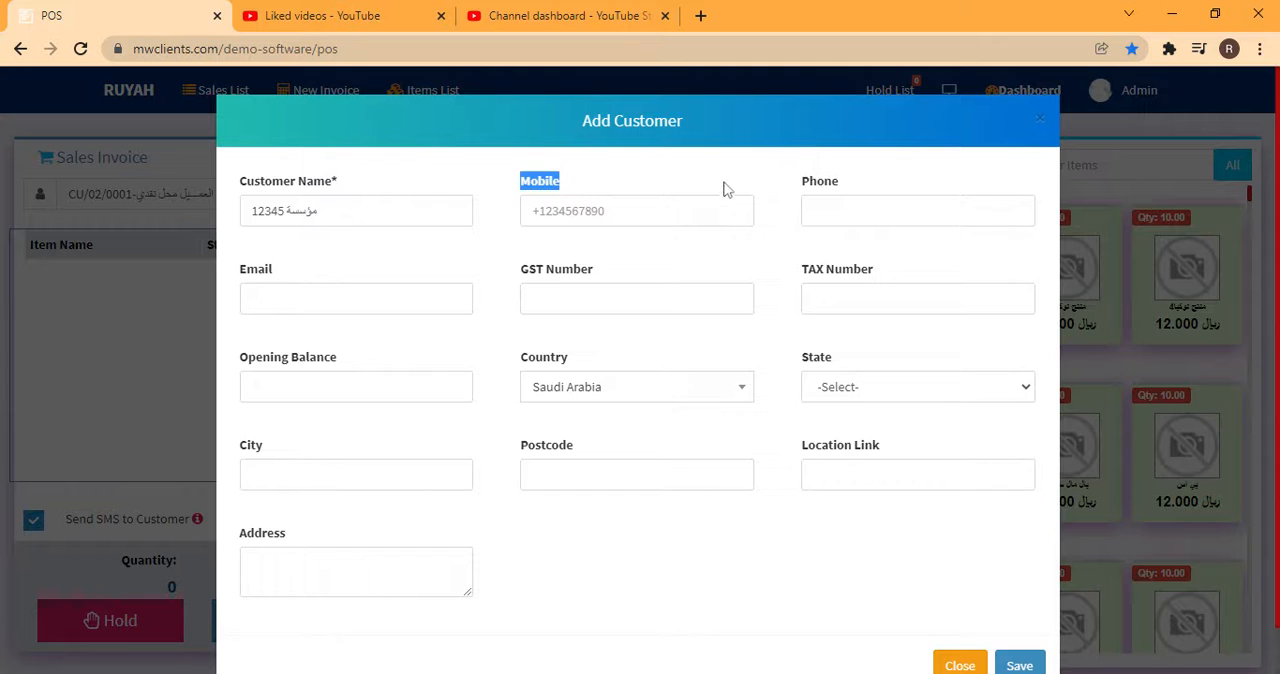
{"action": "left_click_drag", "start_coordinate": [807, 184], "coordinate": [853, 184]}
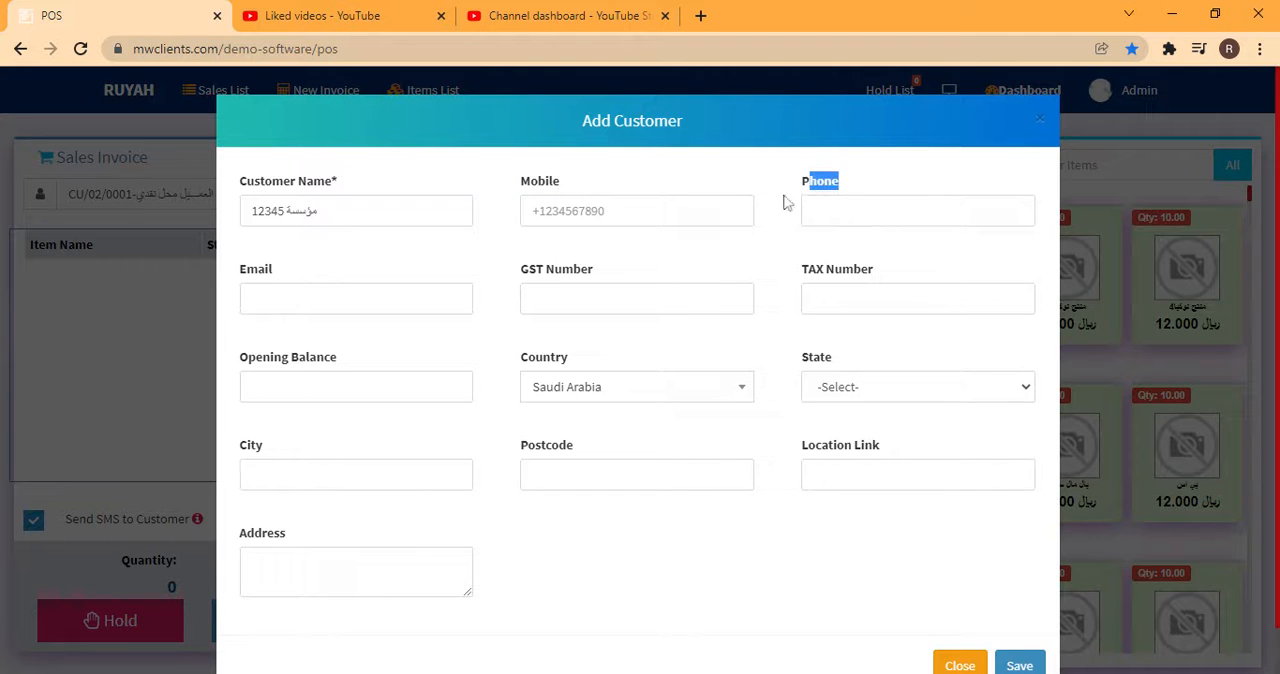
{"action": "left_click_drag", "start_coordinate": [247, 271], "coordinate": [328, 266]}
{"action": "left_click", "coordinate": [385, 258]}
{"action": "left_click_drag", "start_coordinate": [796, 272], "coordinate": [880, 274]}
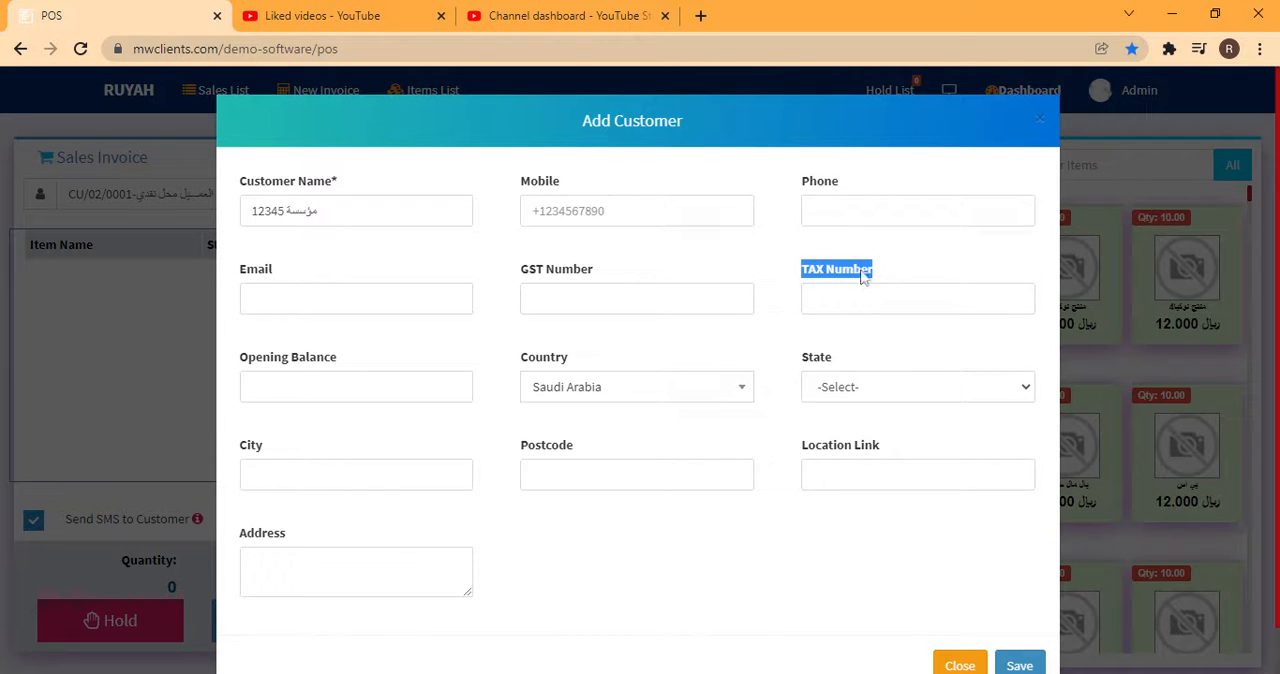
Fill in the new customer's address with the VAT number and street on separate lines, and save the customer
{"action": "left_click", "coordinate": [290, 572]}
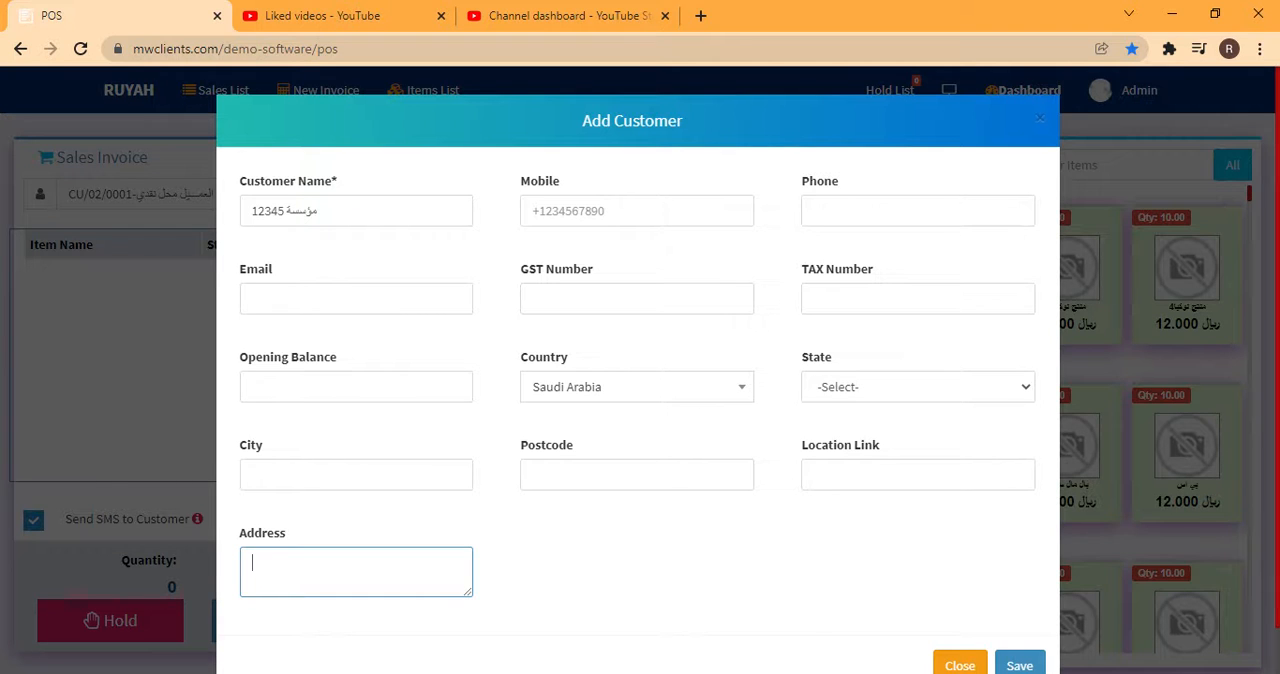
{"action": "type", "text": "vat 3121522sss "}
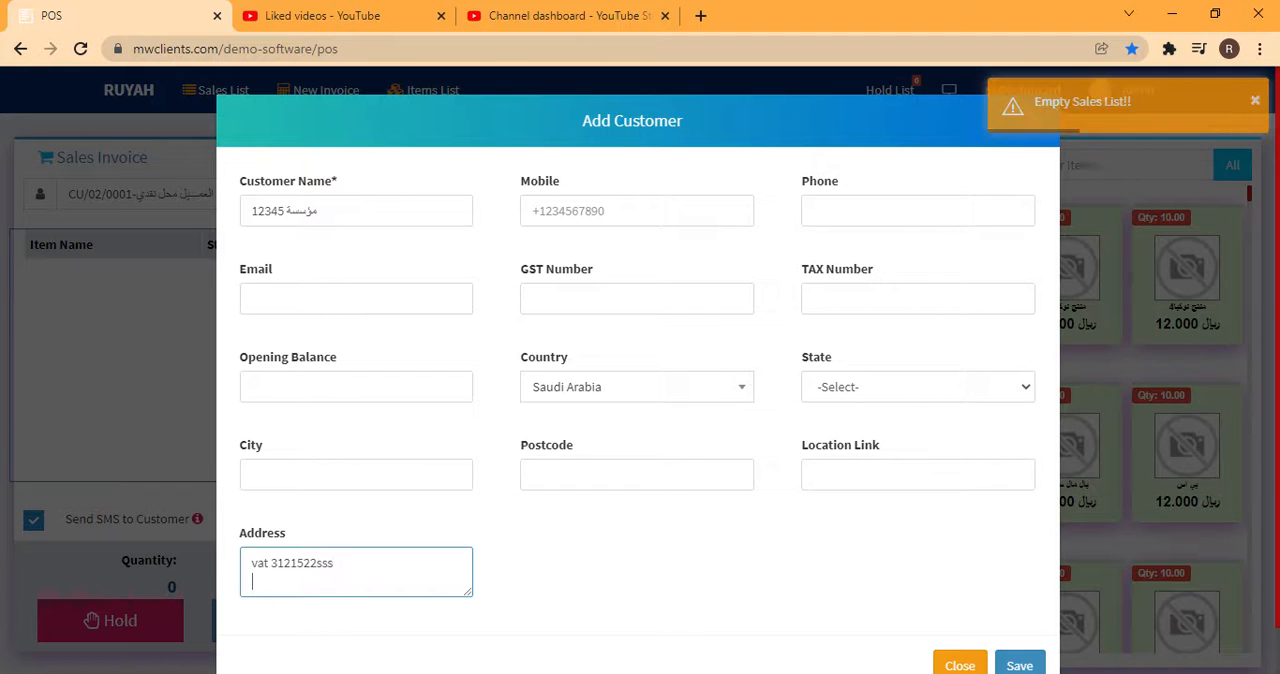
{"action": "type", "text": "shvu"}
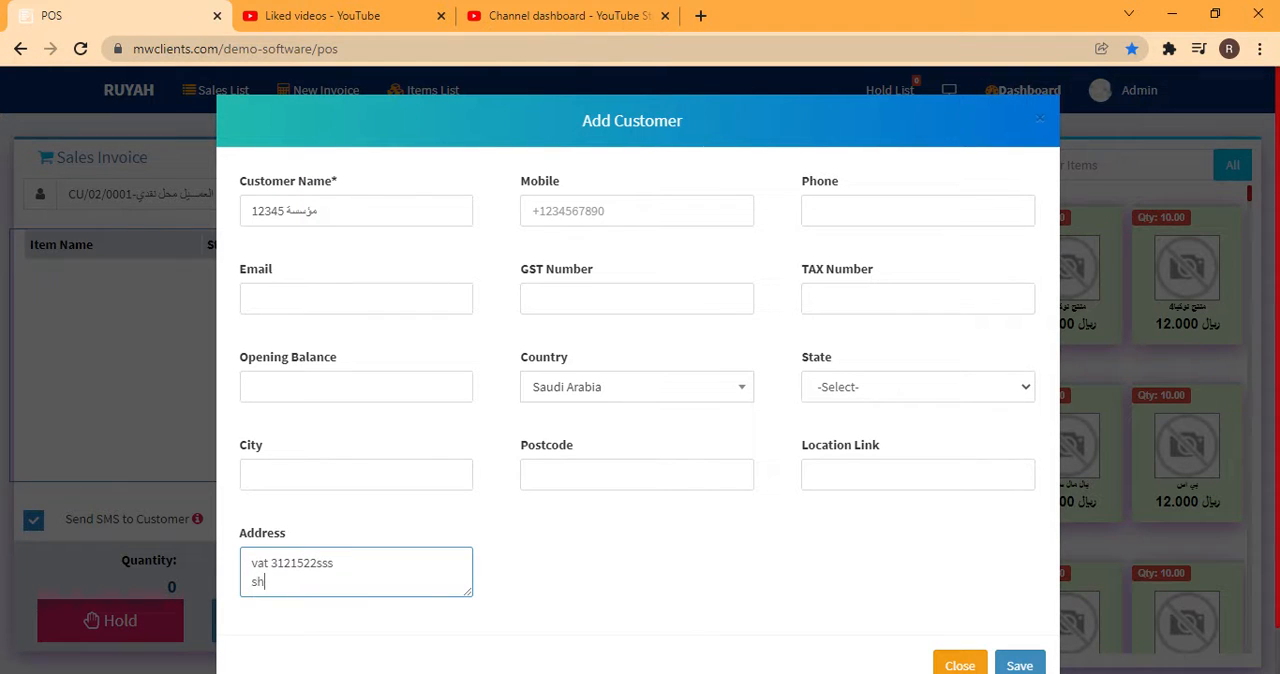
{"action": "key", "text": "BackSpace"}
{"action": "key", "text": "BackSpace"}
{"action": "key", "text": "BackSpace"}
{"action": "type", "text": "sharah"}
{"action": "type", "text": "zenaa"}
{"action": "left_click", "coordinate": [792, 538]}
{"action": "left_click", "coordinate": [1019, 663]}
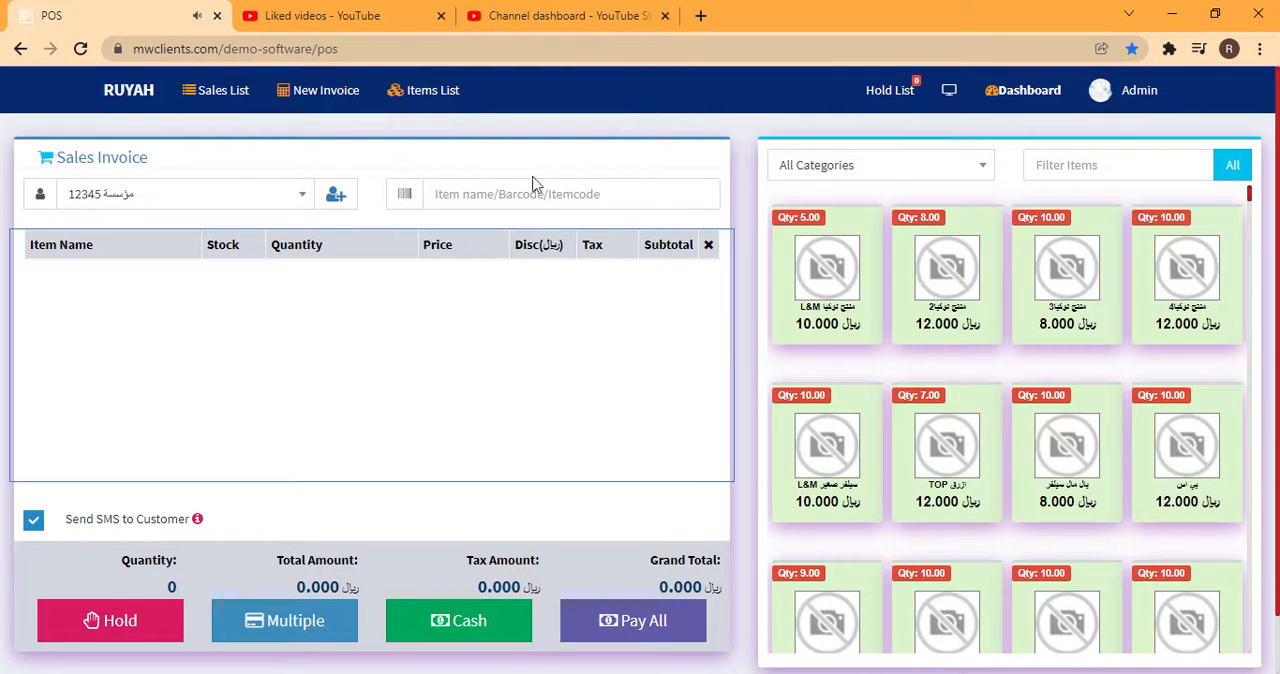
Find item code 1004 and add digitel reciver stargol 774 to the sales invoice
{"action": "left_click", "coordinate": [540, 194]}
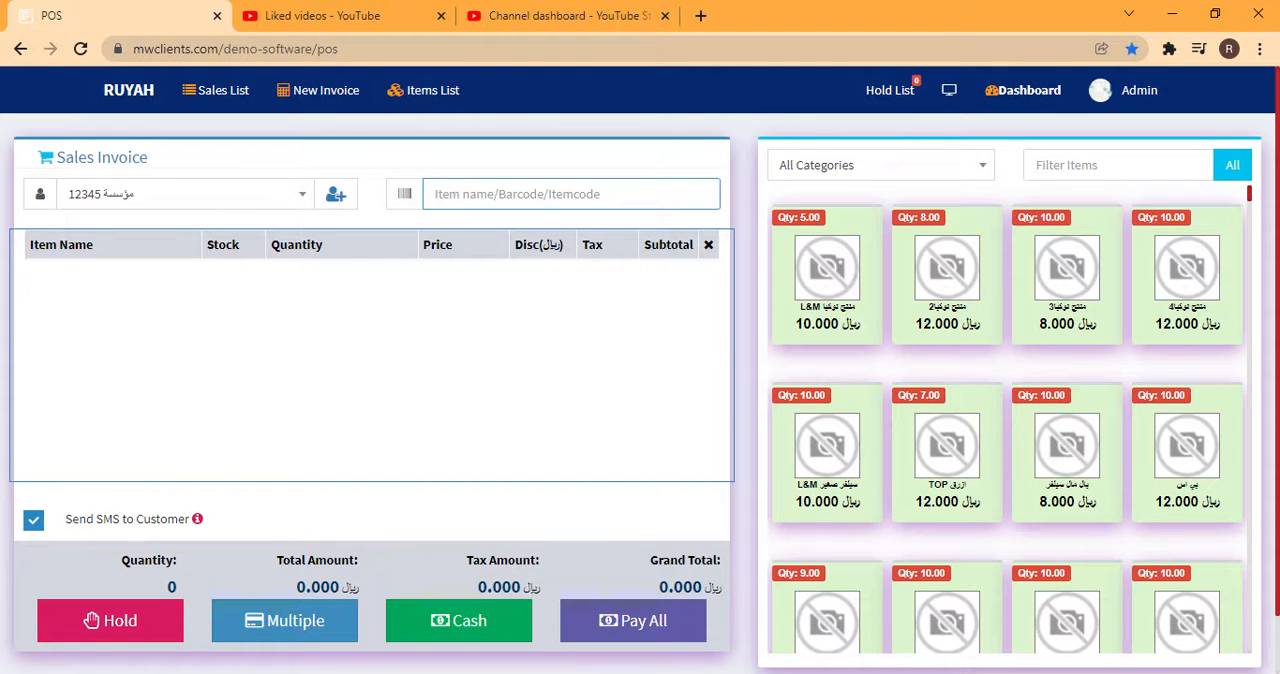
{"action": "type", "text": "1004"}
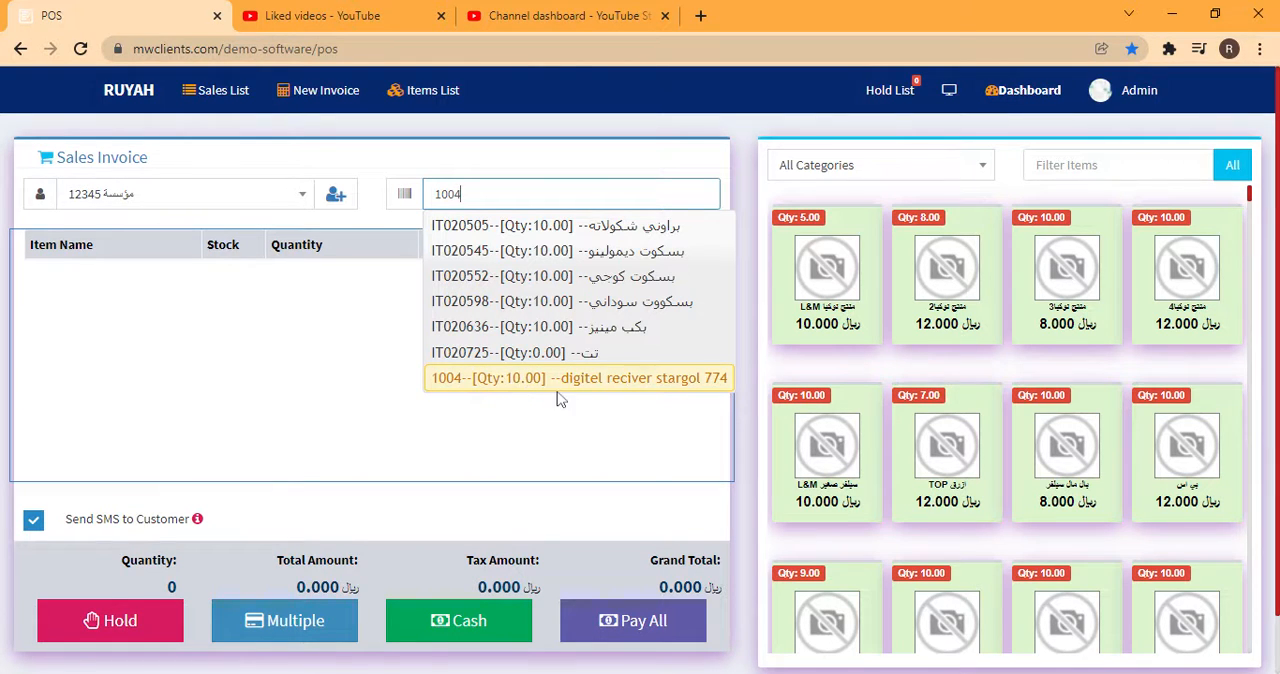
{"action": "left_click", "coordinate": [648, 394]}
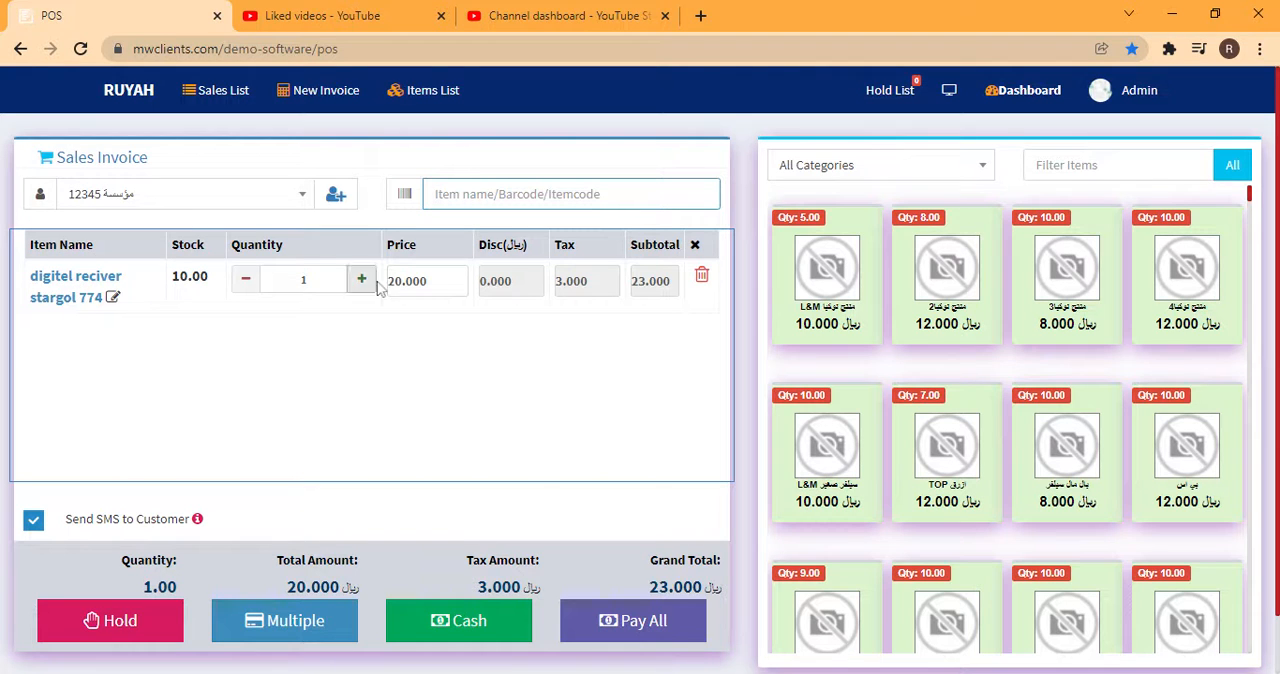
Set the price of the digitel reciver line to 25
{"action": "double_click", "coordinate": [410, 281]}
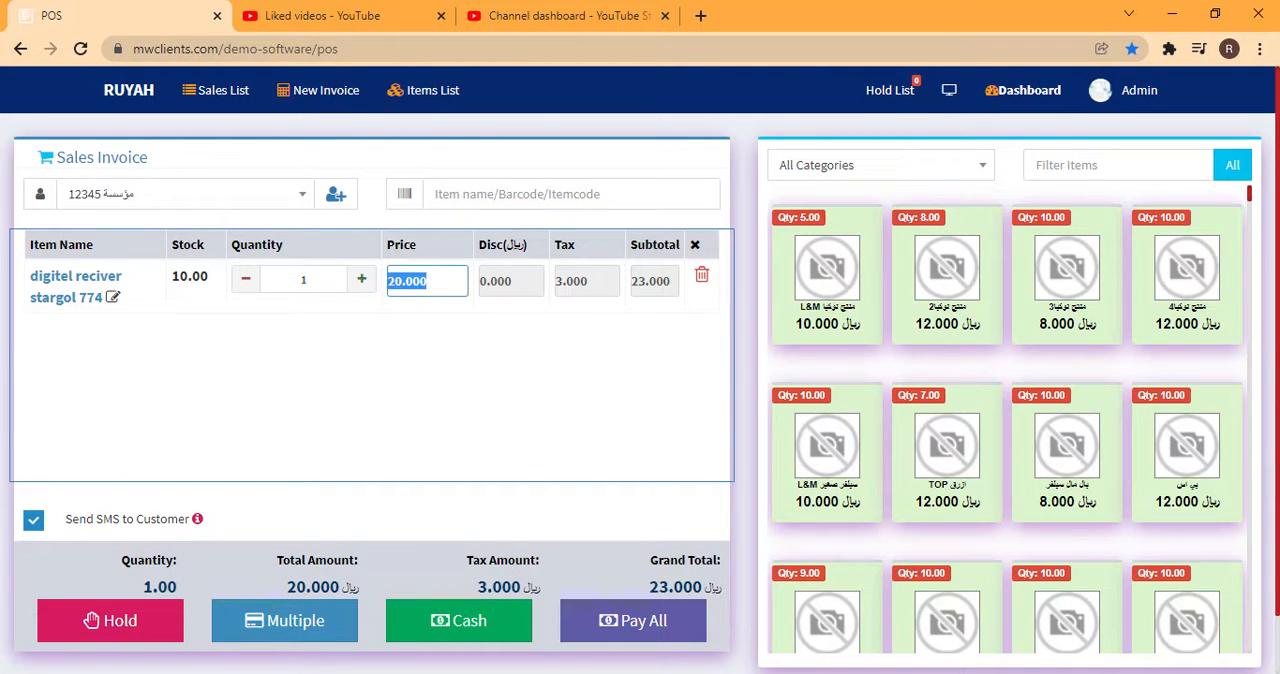
{"action": "type", "text": "25"}
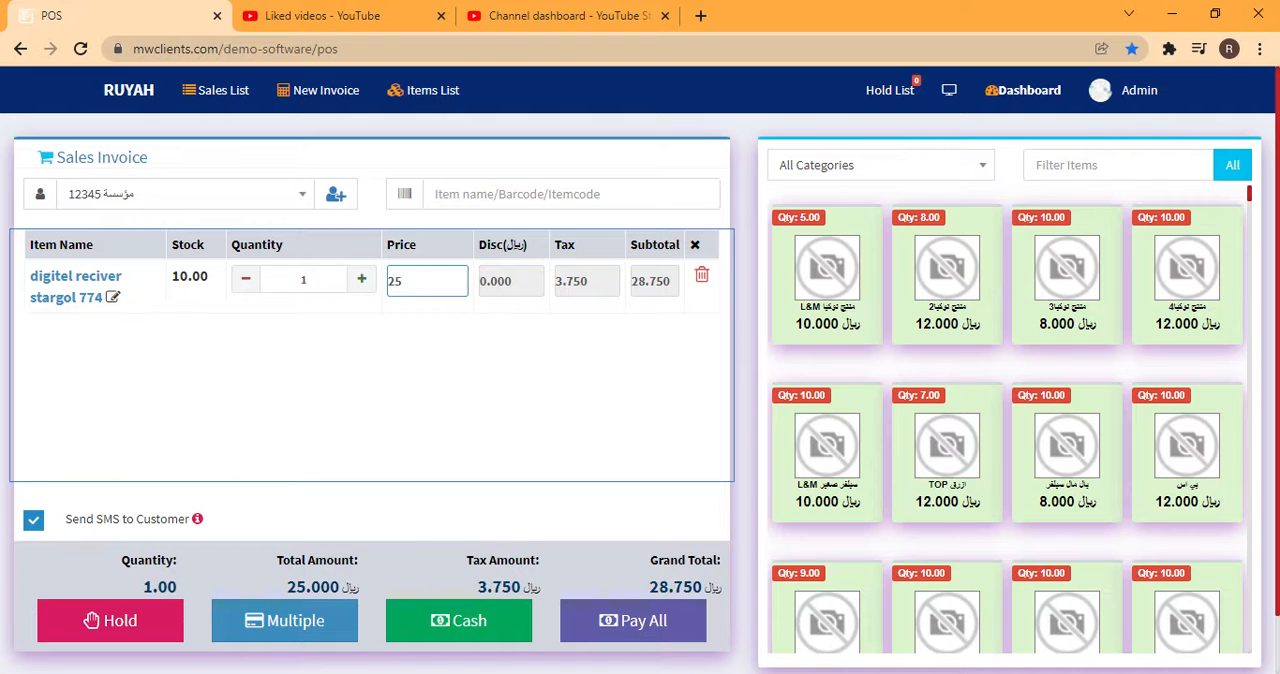
{"action": "left_click", "coordinate": [456, 312]}
Set the price of the digitel reciver line to 21.739
{"action": "left_click_drag", "start_coordinate": [405, 282], "coordinate": [387, 286]}
{"action": "key", "text": "BackSpace"}
{"action": "type", "text": "21.739"}
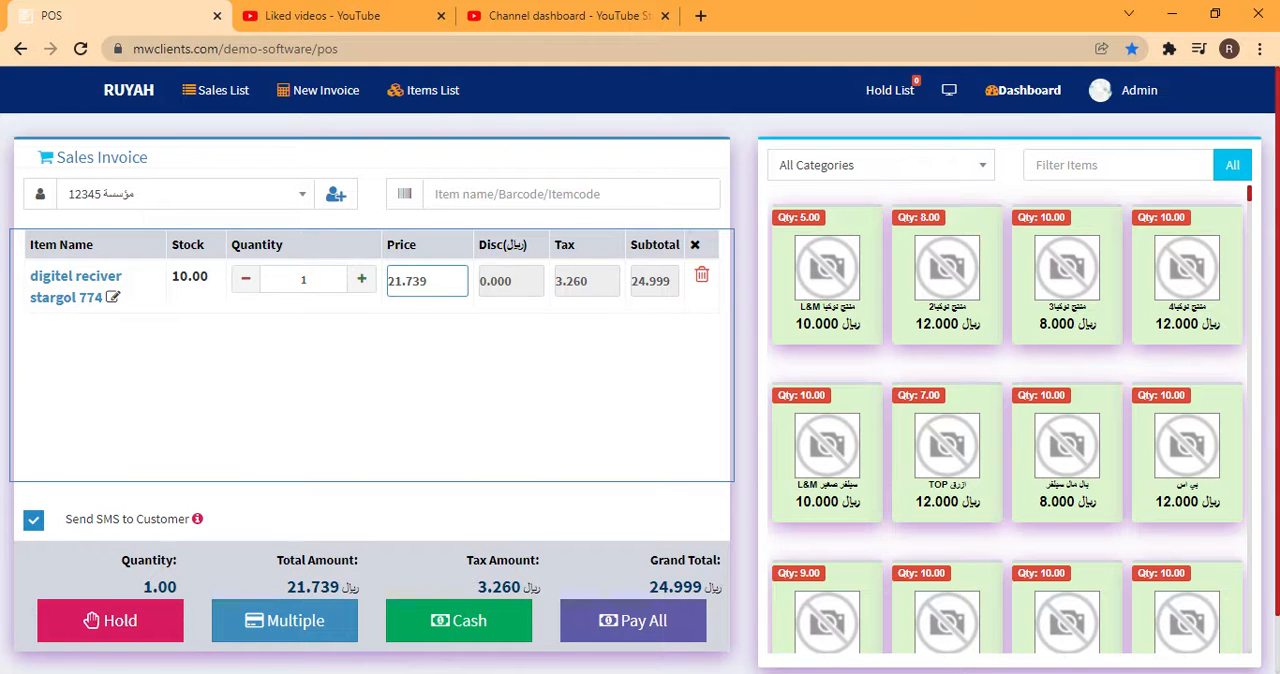
{"action": "left_click", "coordinate": [401, 393]}
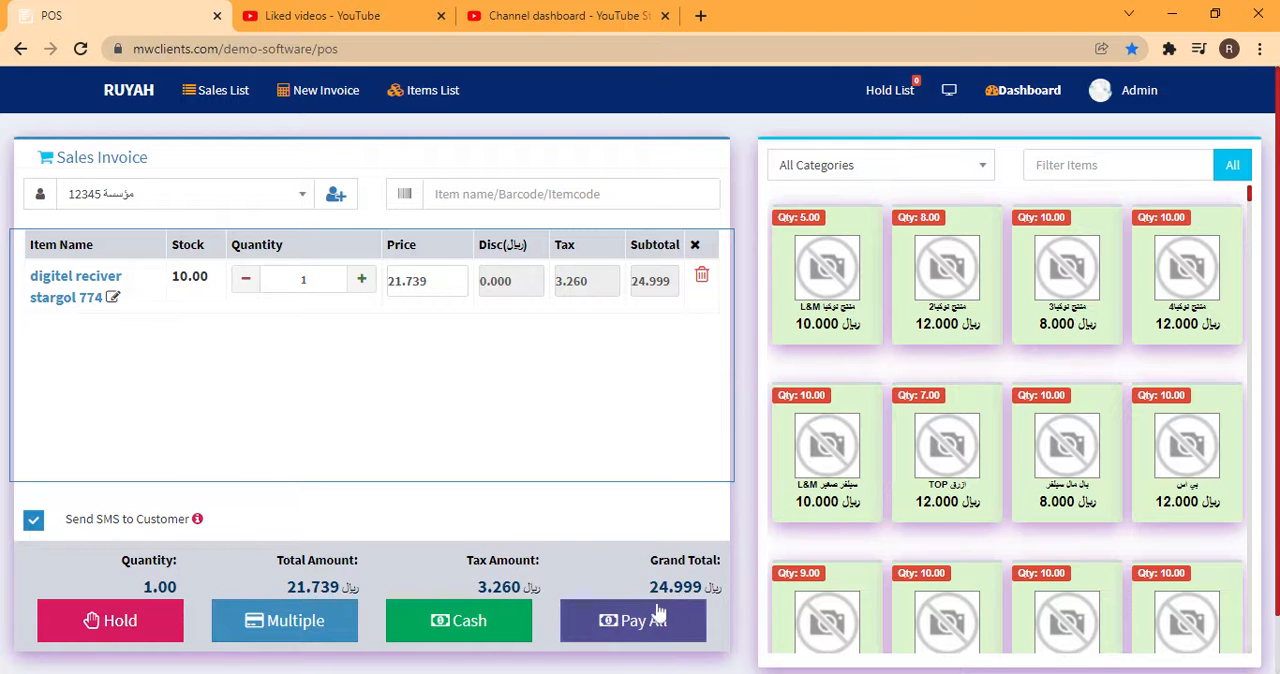
Review the invoice's quantity, tax and total amounts, and complete the sale with the Pay All payment
{"action": "left_click_drag", "start_coordinate": [702, 588], "coordinate": [712, 588]}
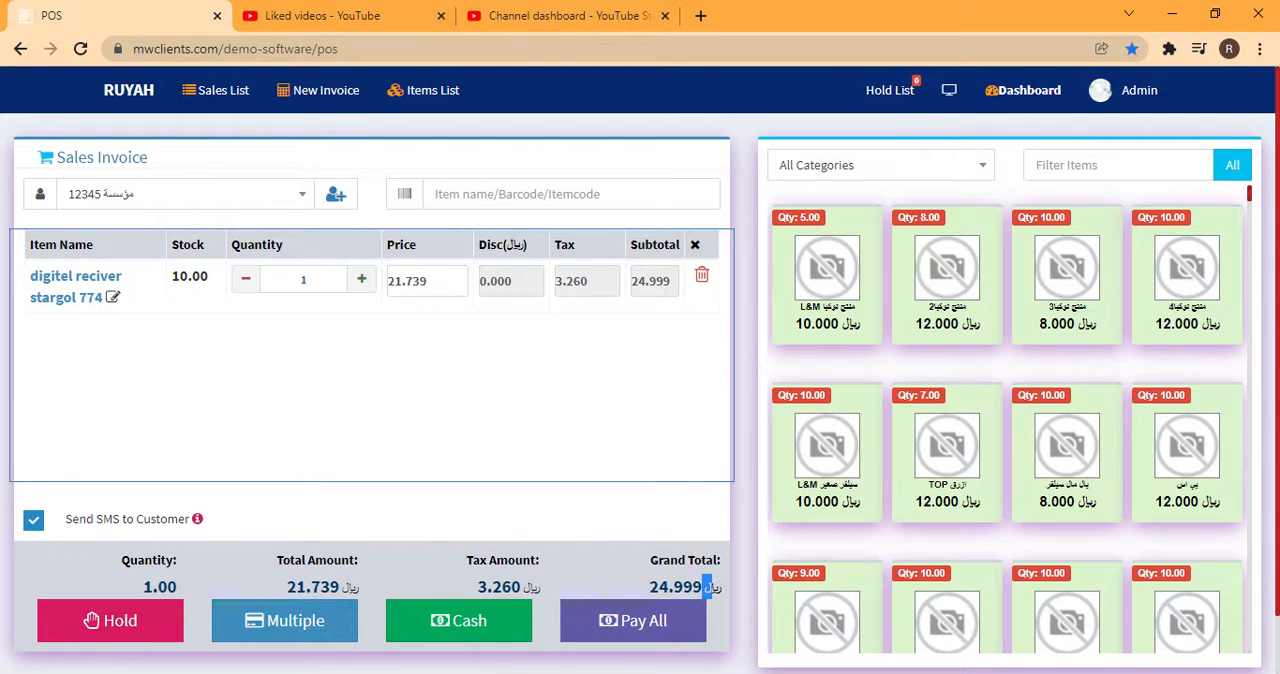
{"action": "left_click", "coordinate": [648, 510]}
{"action": "double_click", "coordinate": [160, 587]}
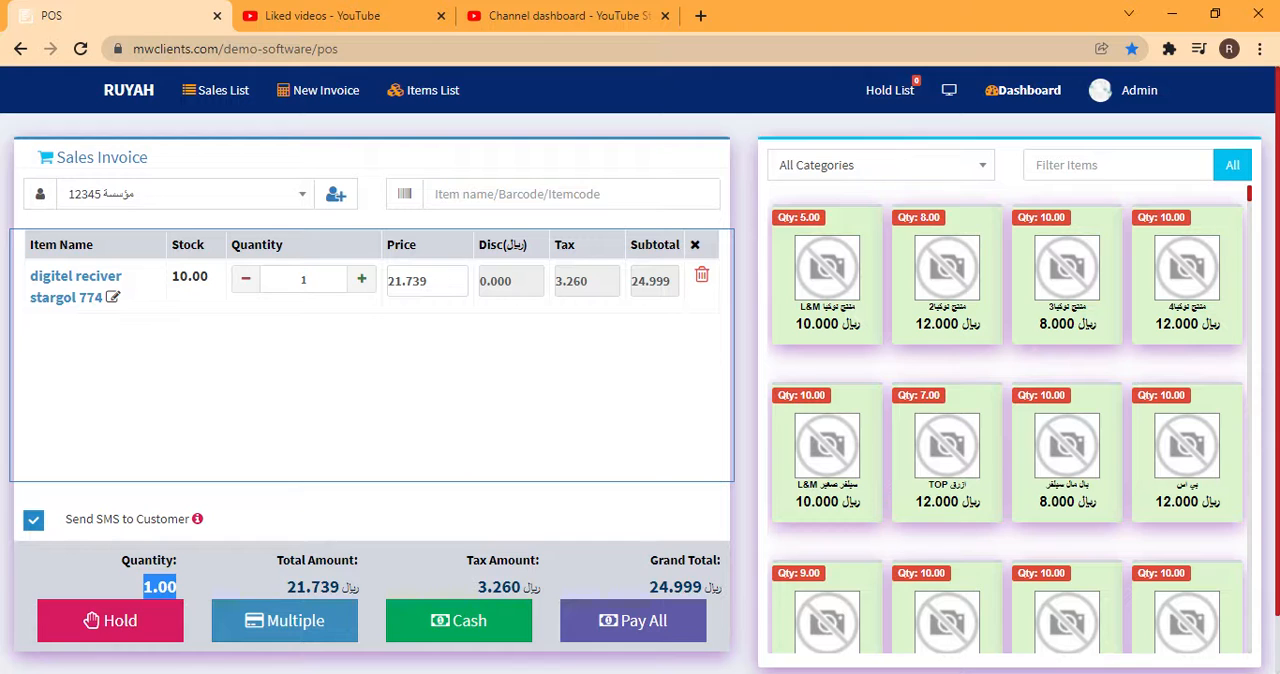
{"action": "left_click_drag", "start_coordinate": [540, 594], "coordinate": [287, 587]}
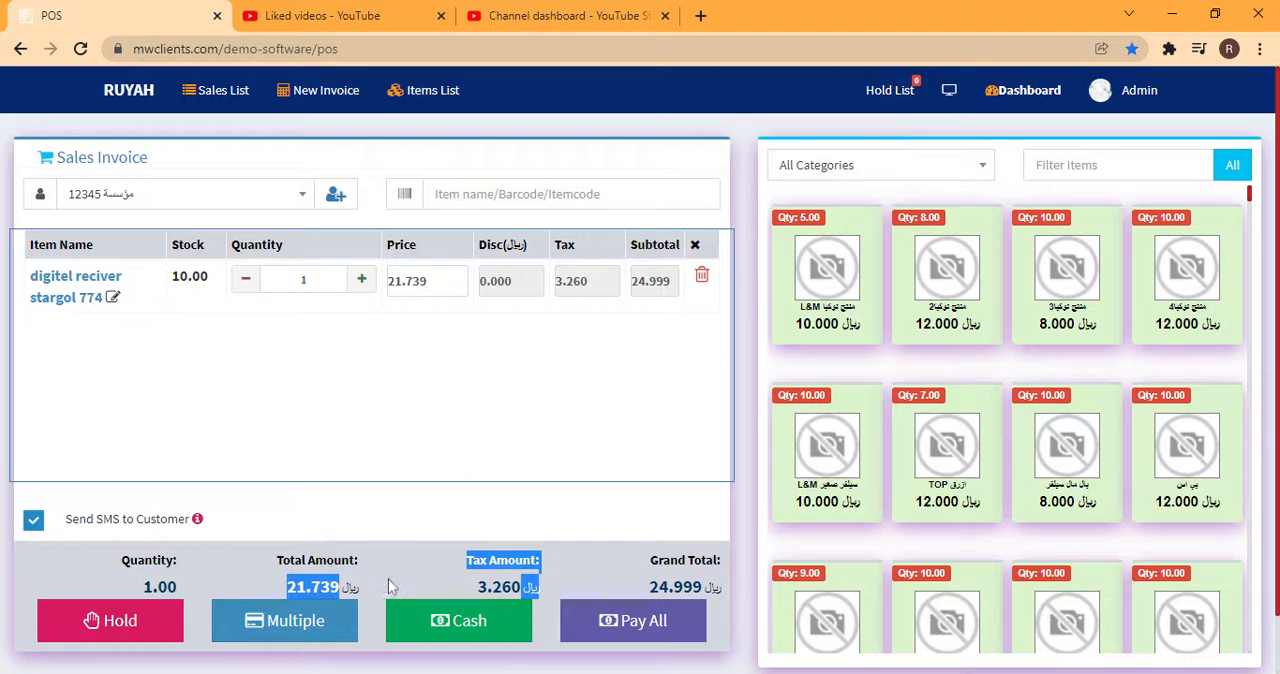
{"action": "left_click", "coordinate": [288, 588]}
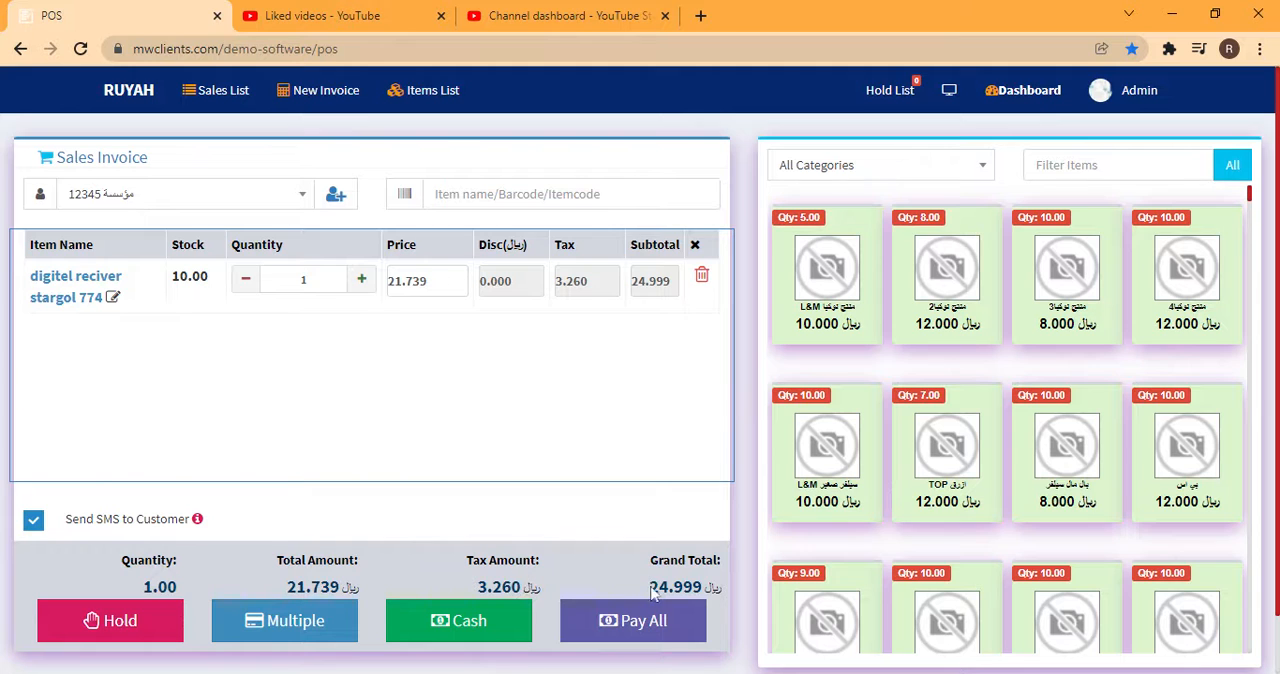
{"action": "left_click_drag", "start_coordinate": [651, 592], "coordinate": [712, 590]}
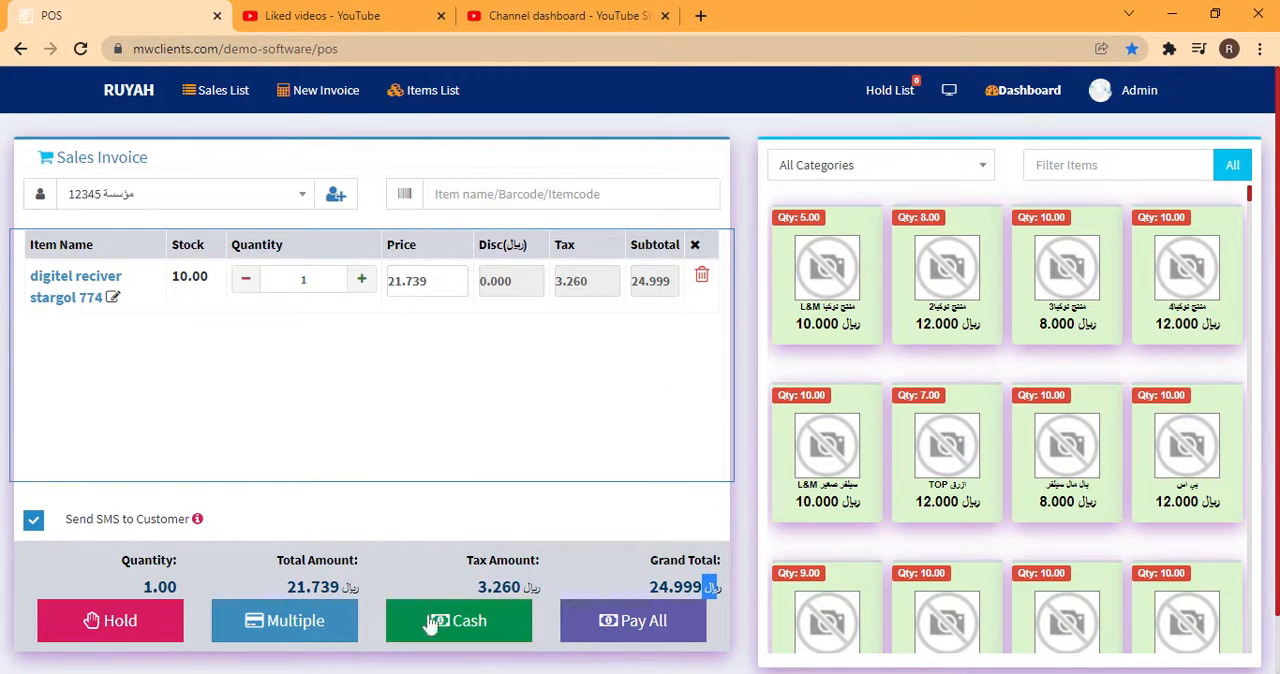
{"action": "left_click", "coordinate": [634, 617]}
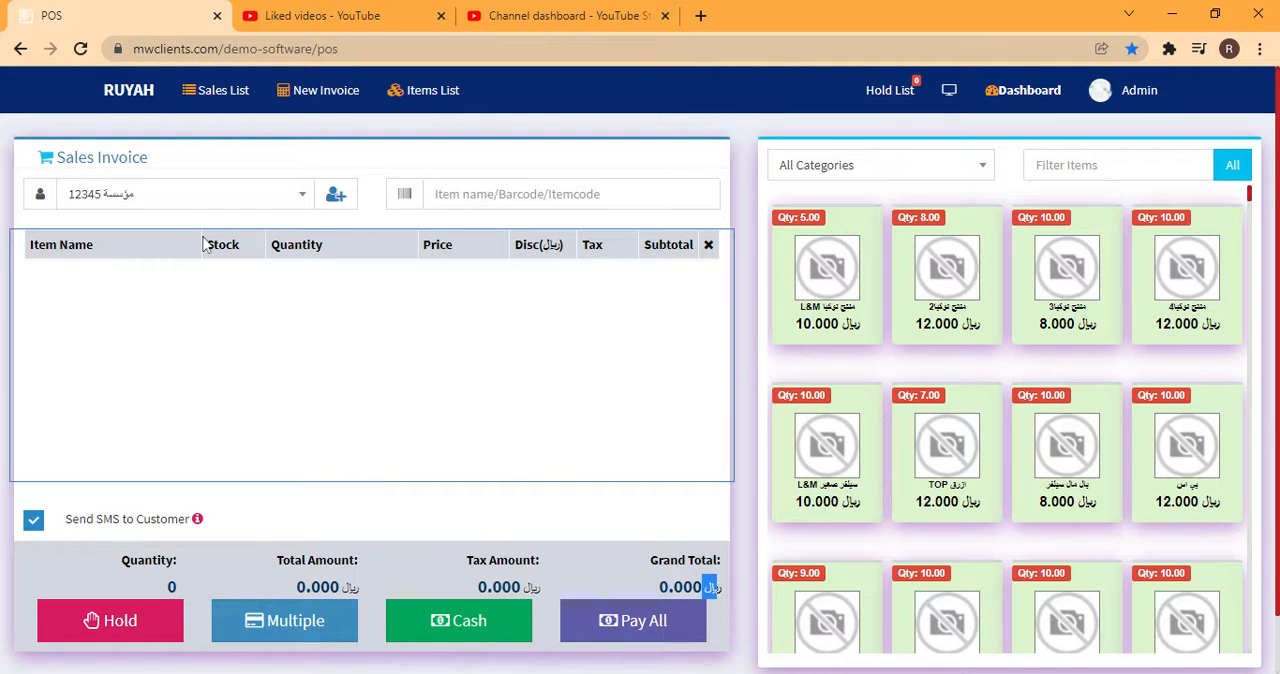
{"action": "left_click", "coordinate": [440, 194]}
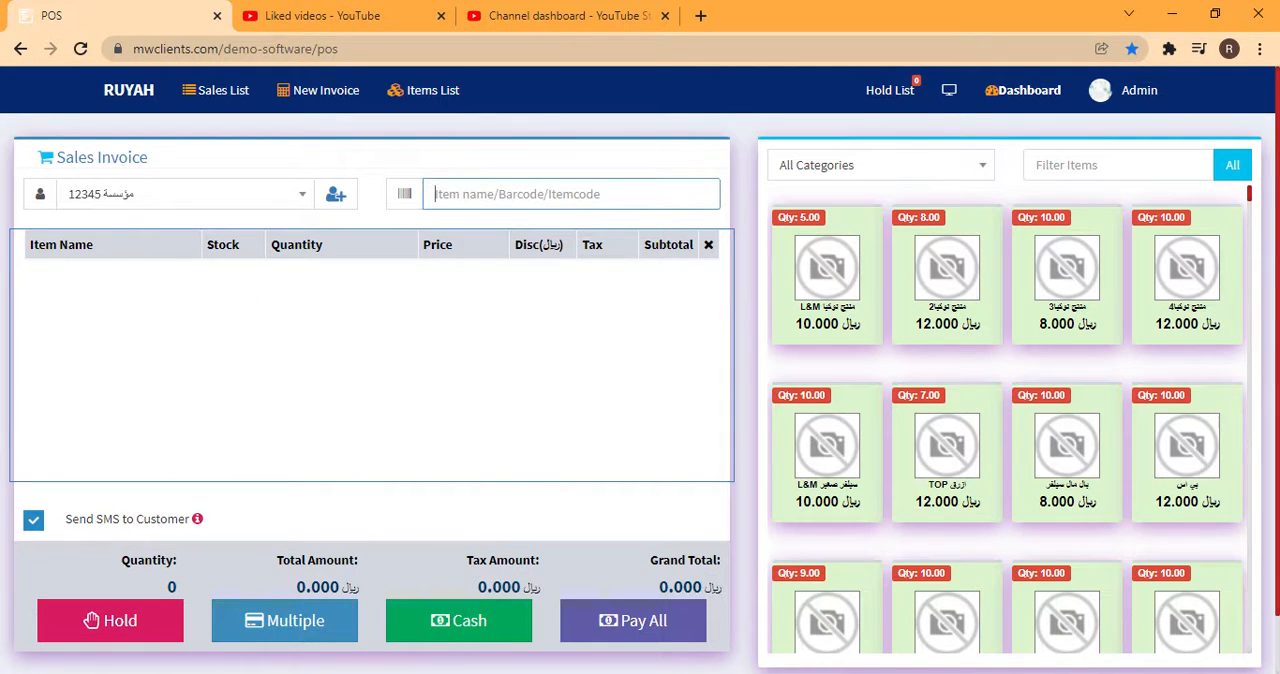
{"action": "type", "text": "1004"}
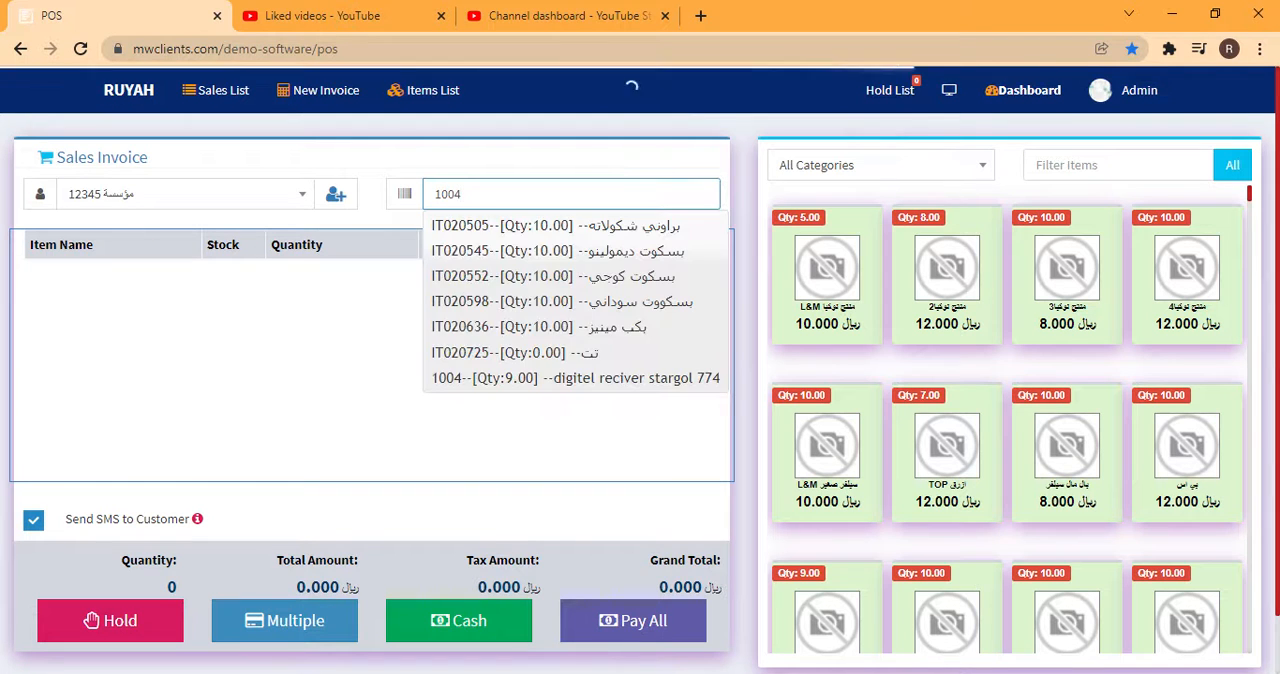
{"action": "left_click", "coordinate": [399, 323]}
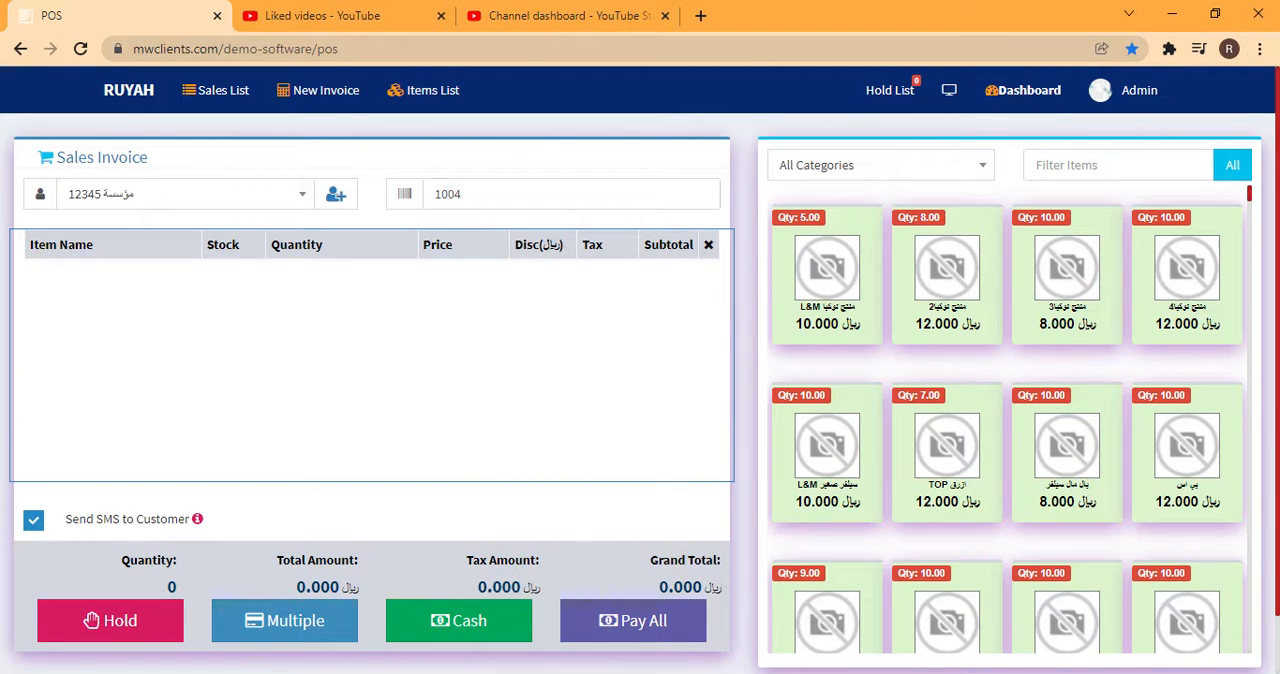
{"action": "left_click", "coordinate": [404, 196]}
{"action": "key", "text": "BackSpace"}
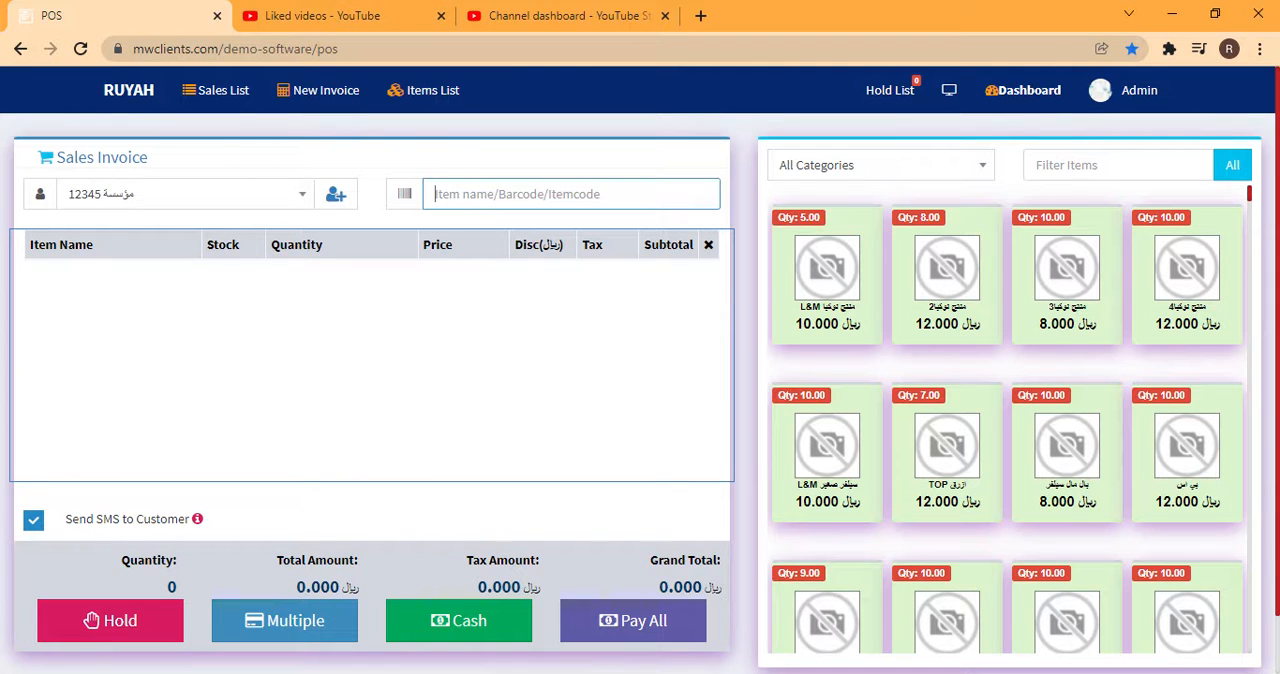
Filter the item catalogue by the ross category
{"action": "left_click", "coordinate": [984, 168]}
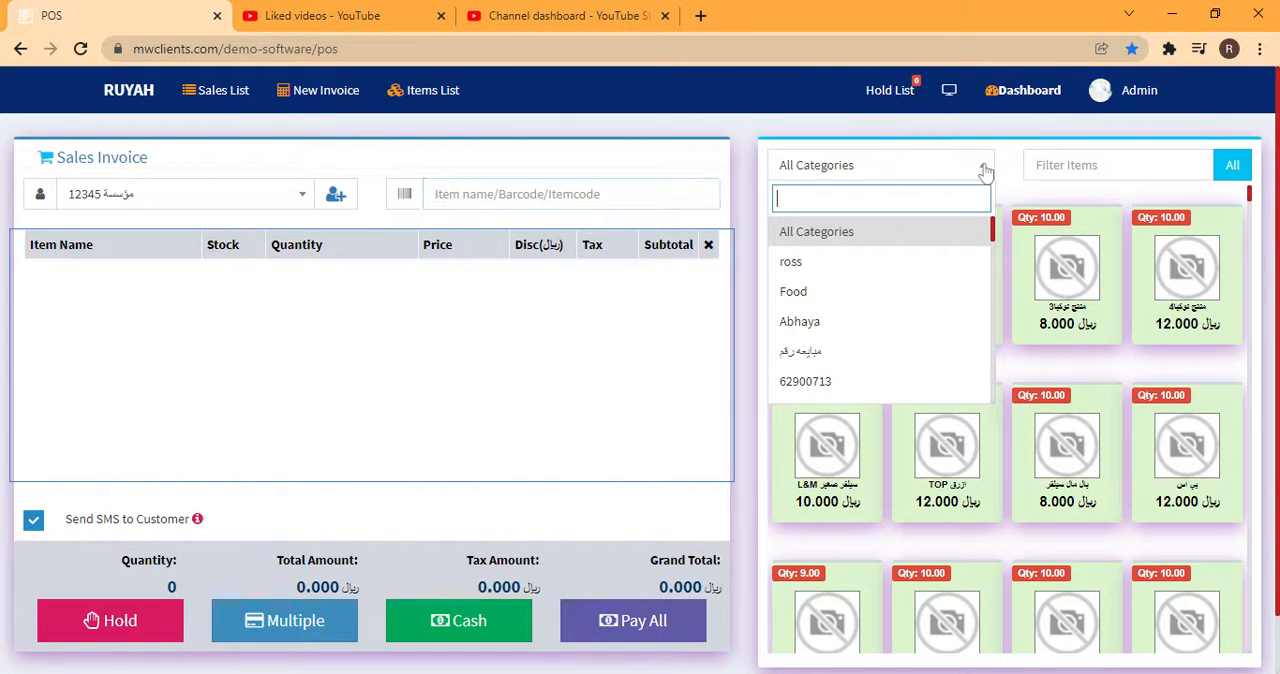
{"action": "left_click", "coordinate": [797, 262]}
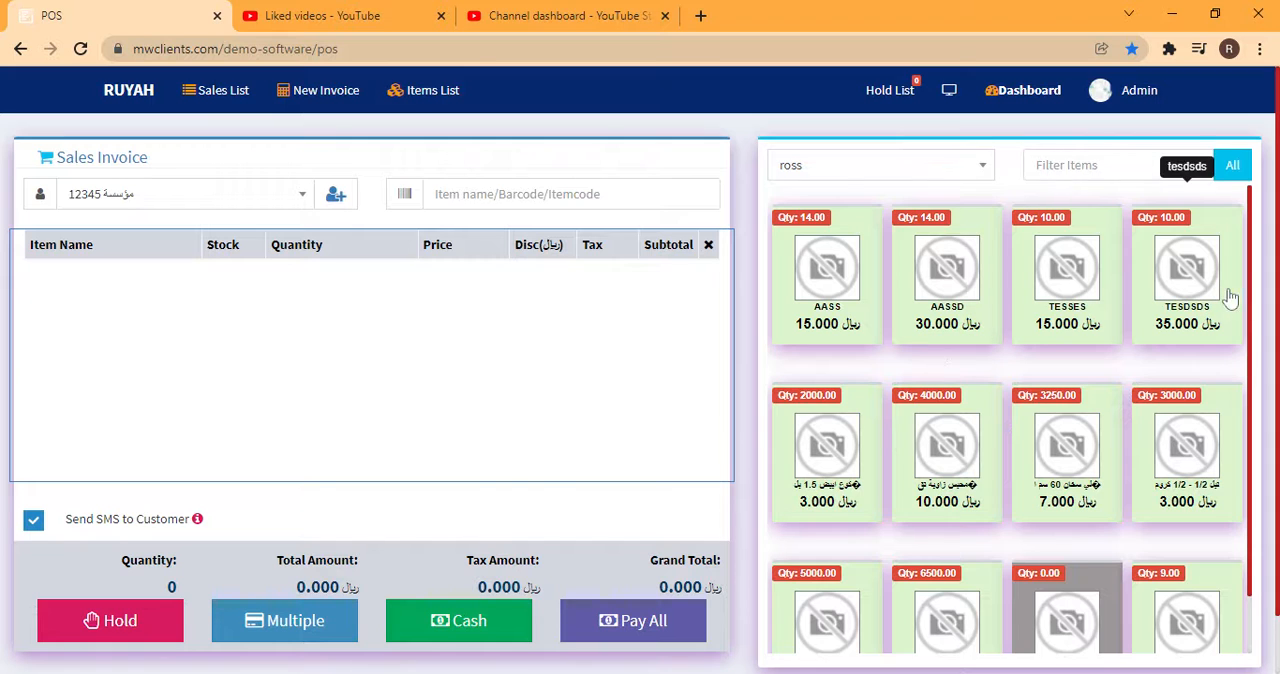
Add digitel reciver stargol 774 from the filtered catalogue to the sales invoice and check its stock quantity
{"action": "left_click_drag", "start_coordinate": [1251, 297], "coordinate": [1249, 363]}
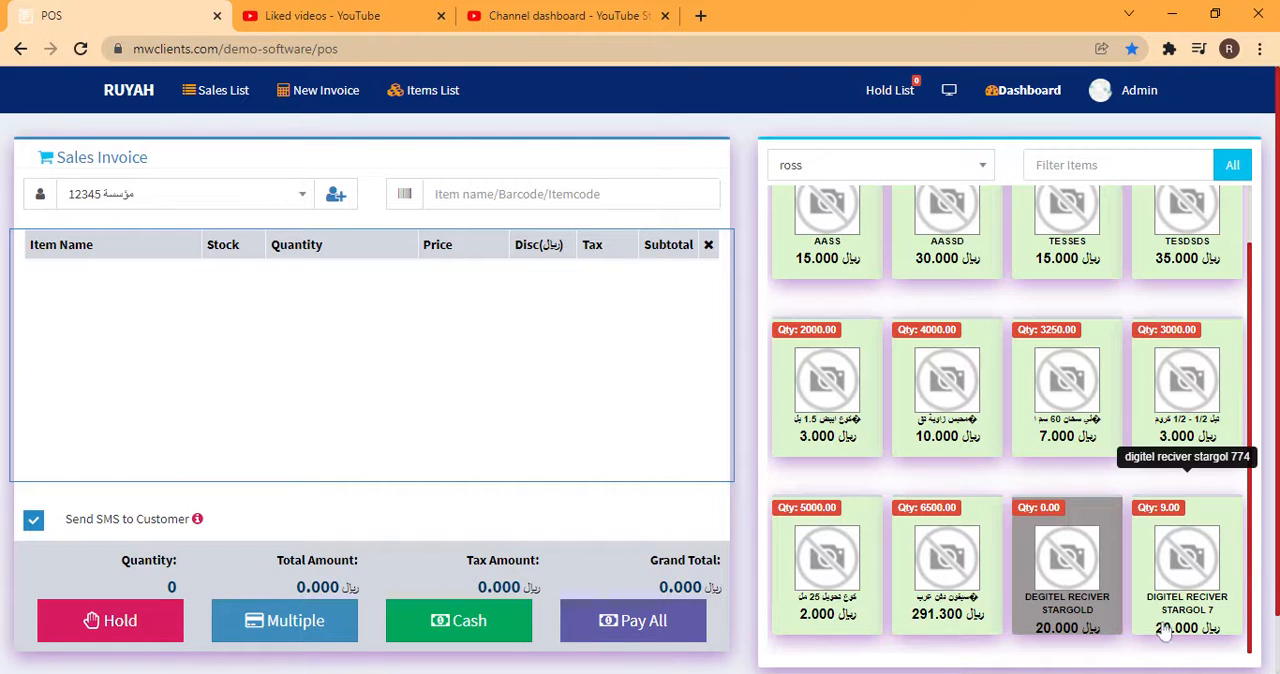
{"action": "left_click_drag", "start_coordinate": [1155, 629], "coordinate": [1175, 632]}
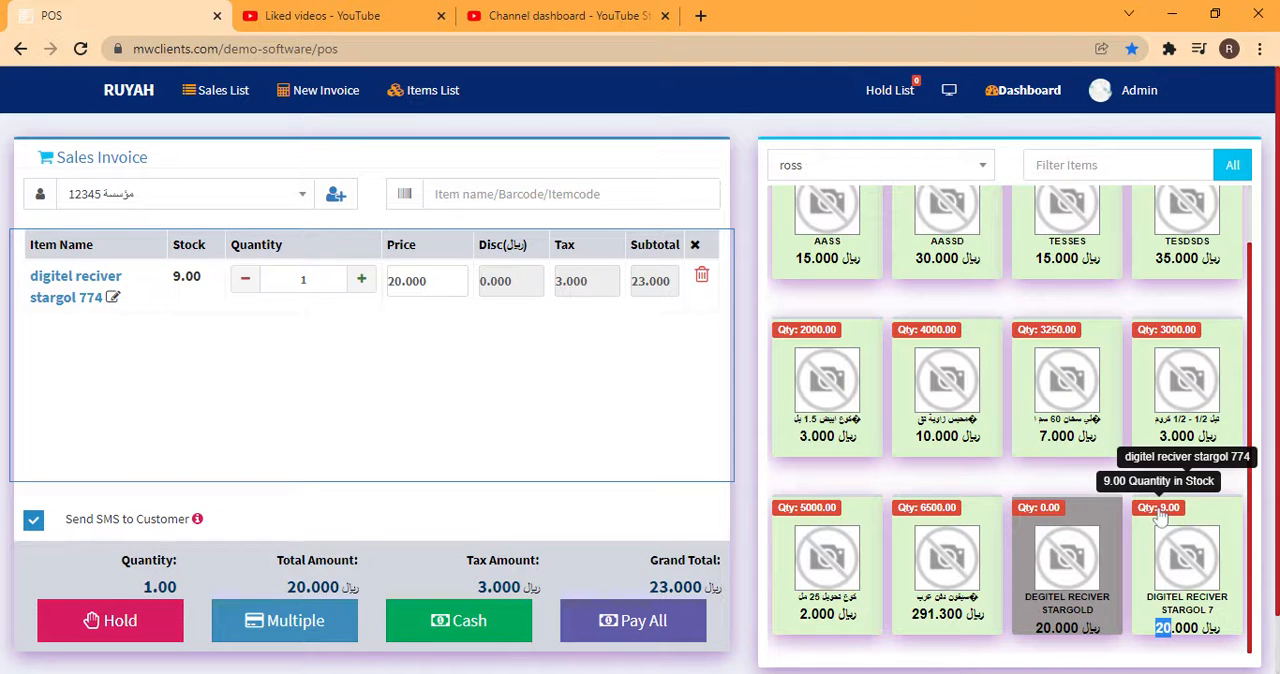
{"action": "left_click", "coordinate": [290, 377]}
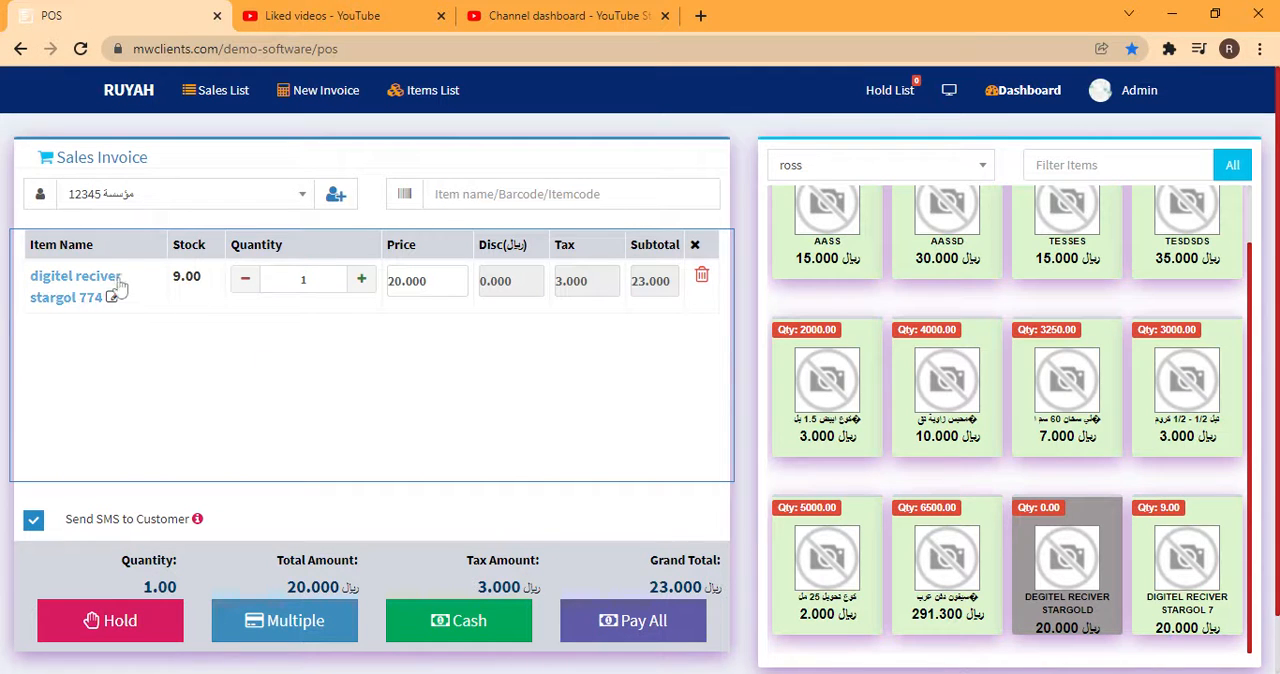
{"action": "left_click_drag", "start_coordinate": [170, 281], "coordinate": [203, 283]}
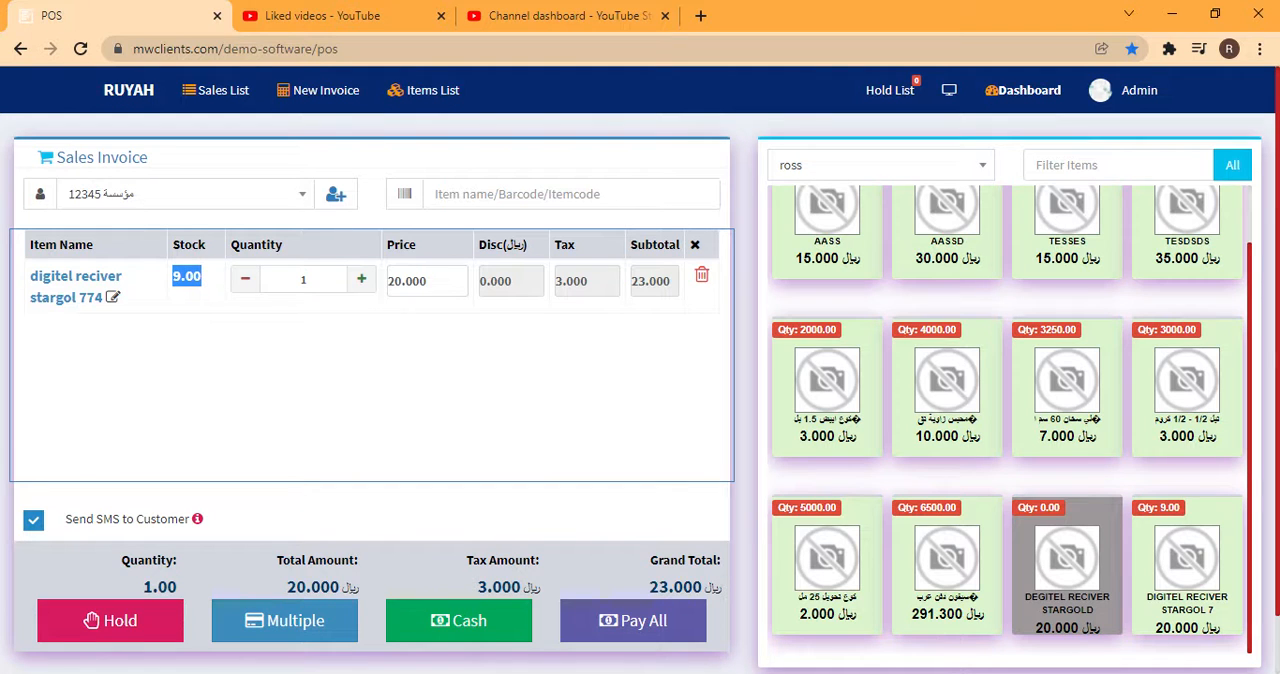
Raise the quantity of the digitel reciver stargol 774 line to 2 and set its price to 15
{"action": "left_click", "coordinate": [362, 283]}
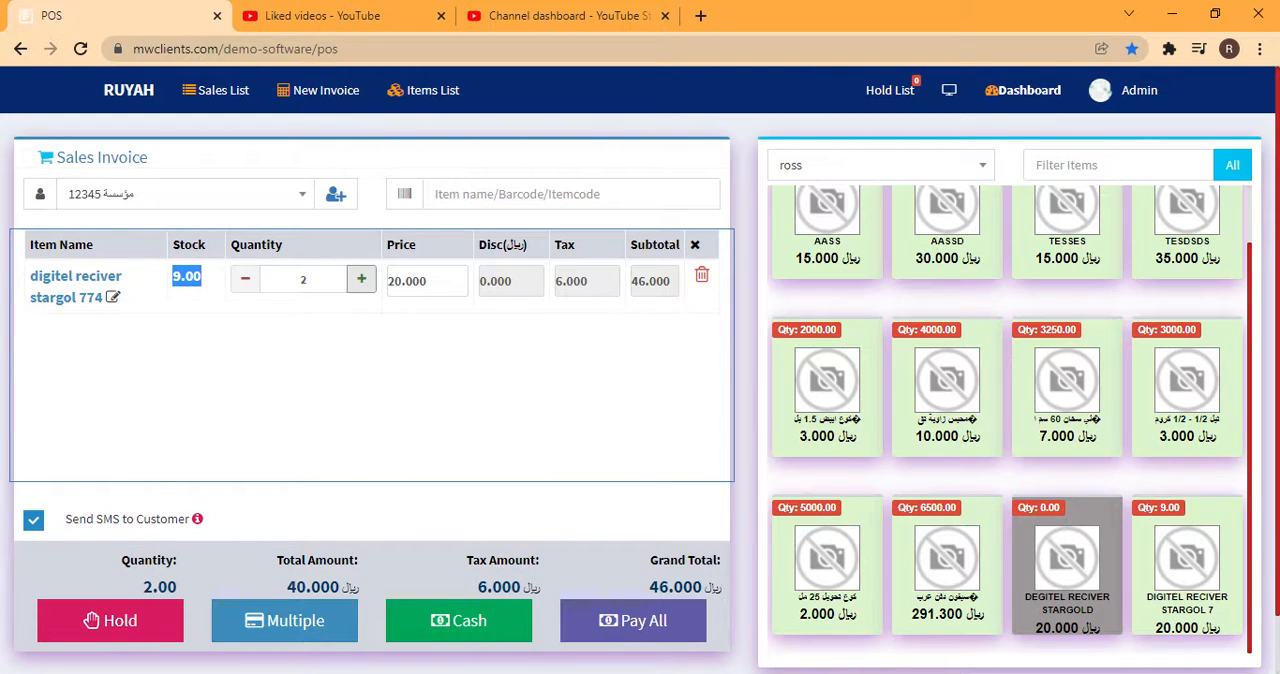
{"action": "left_click_drag", "start_coordinate": [432, 282], "coordinate": [359, 288]}
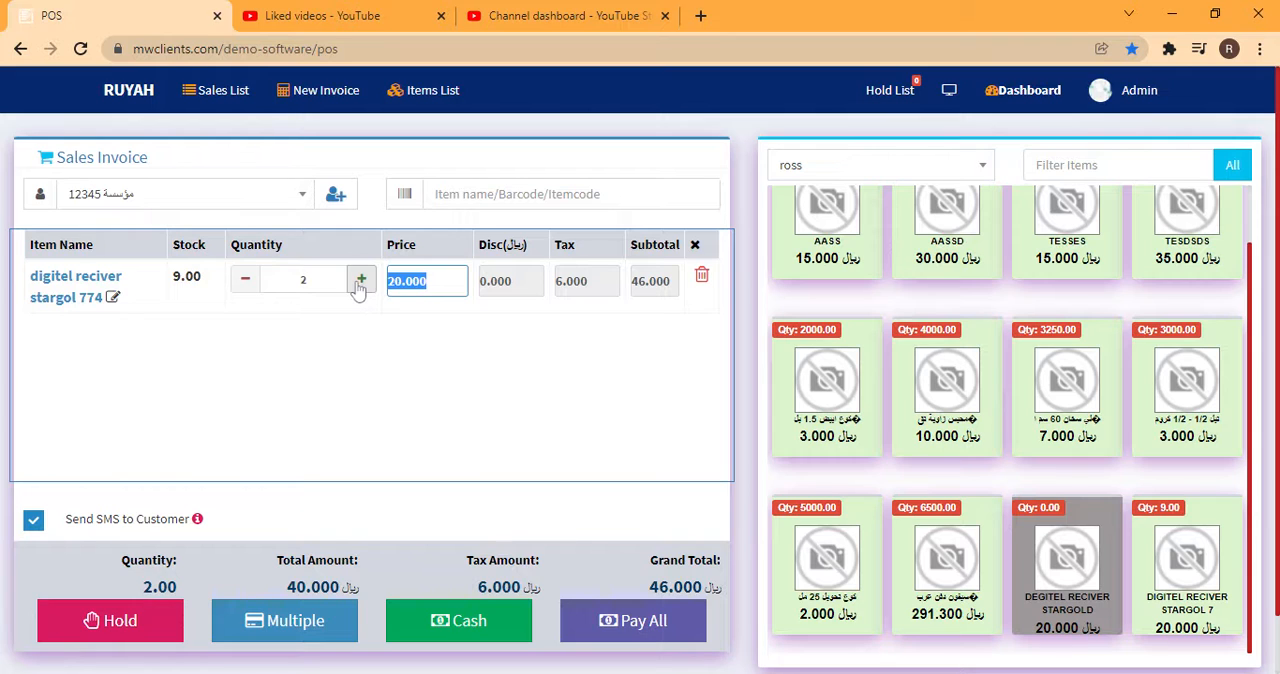
{"action": "type", "text": "15"}
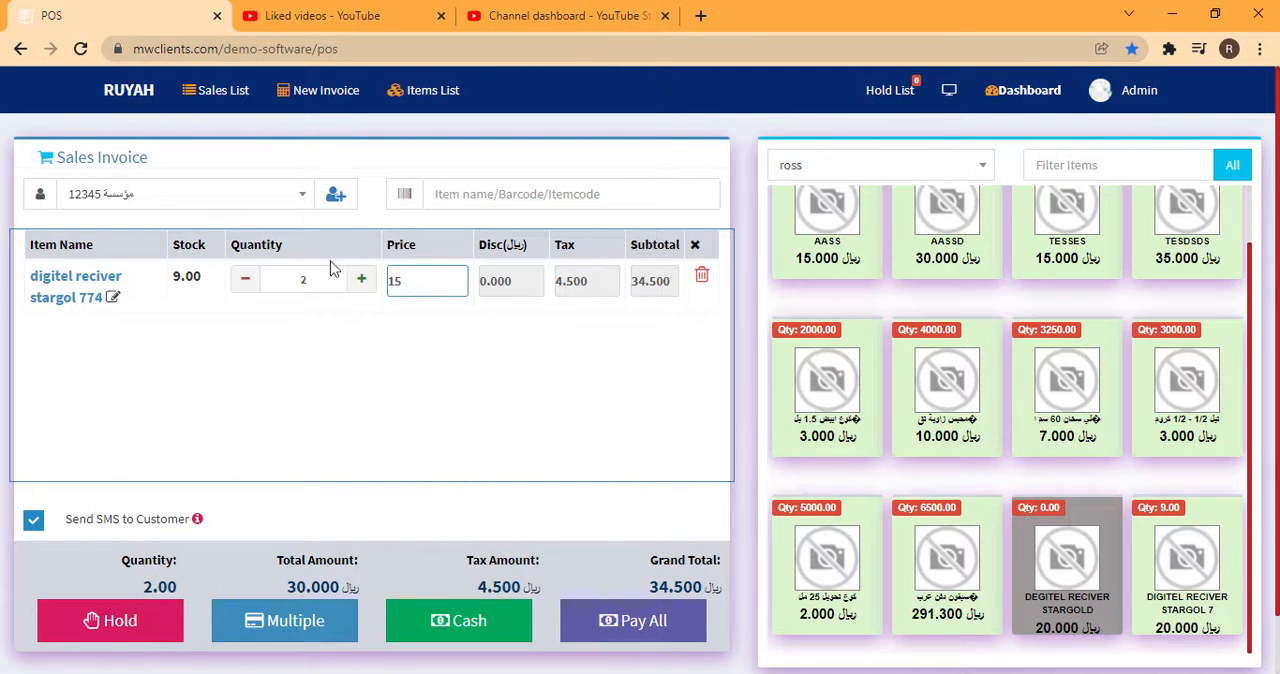
Review the POS invoice's quantity, total amount, tax amount and grand total
{"action": "left_click", "coordinate": [300, 279]}
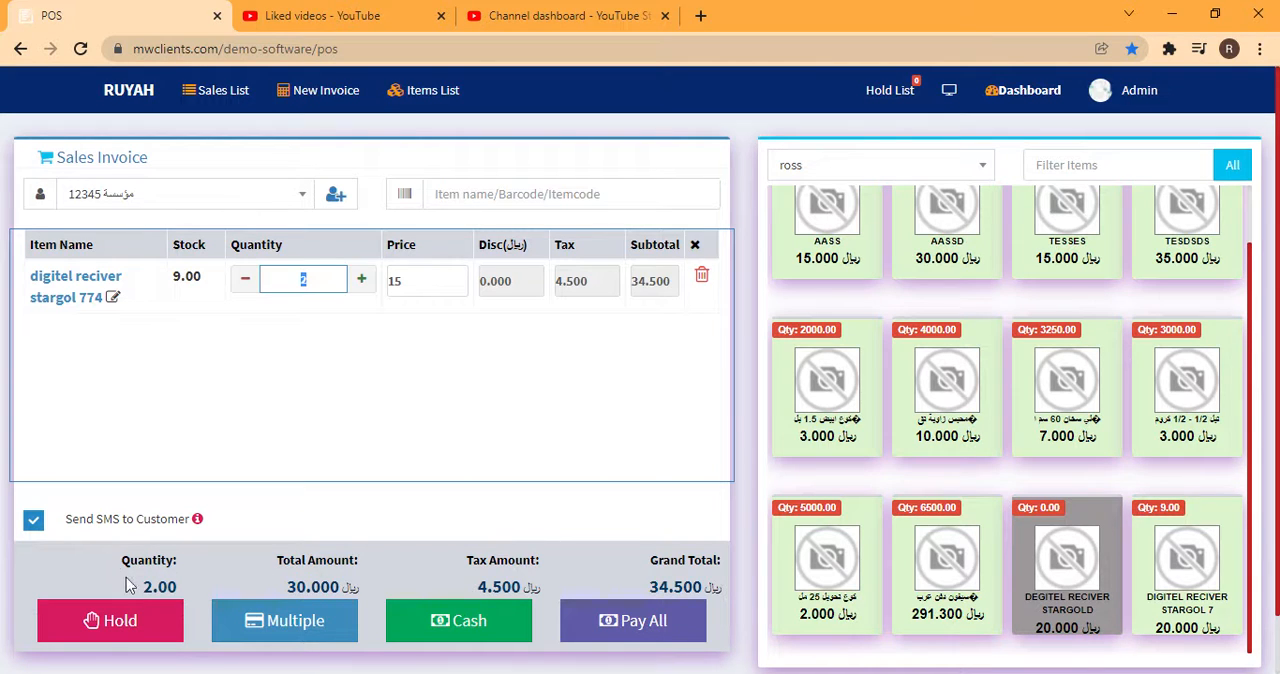
{"action": "left_click_drag", "start_coordinate": [140, 589], "coordinate": [192, 594]}
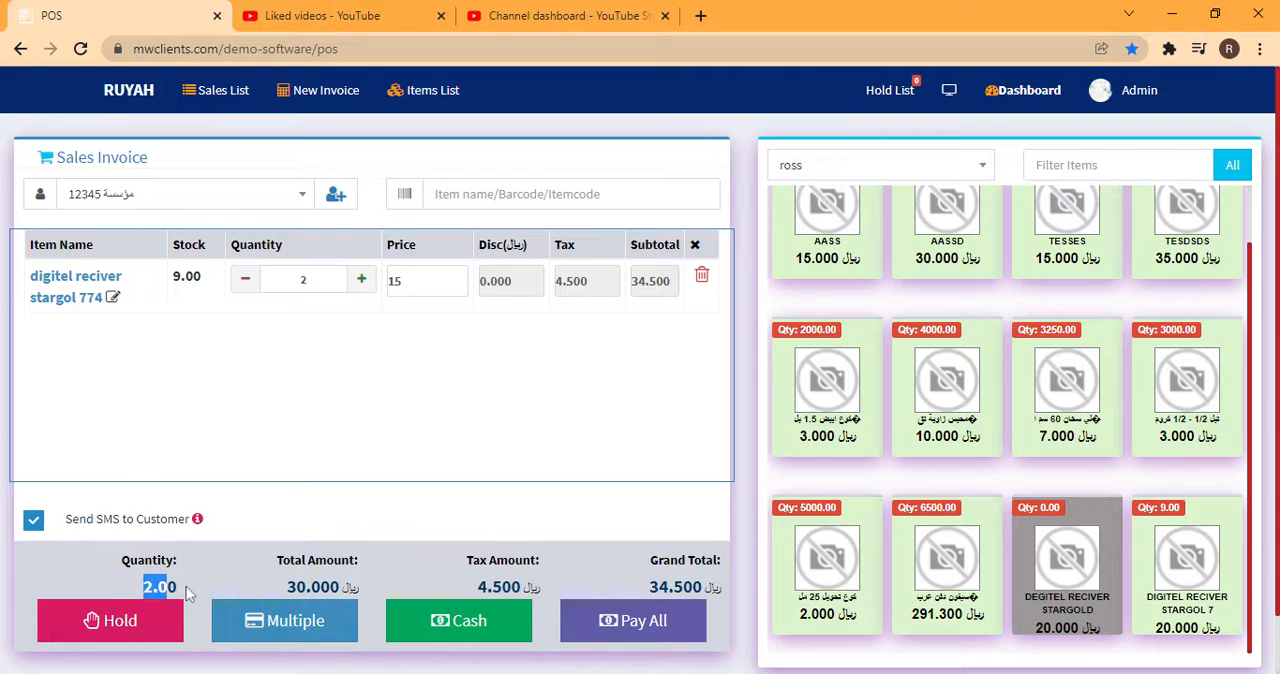
{"action": "left_click_drag", "start_coordinate": [282, 588], "coordinate": [368, 595]}
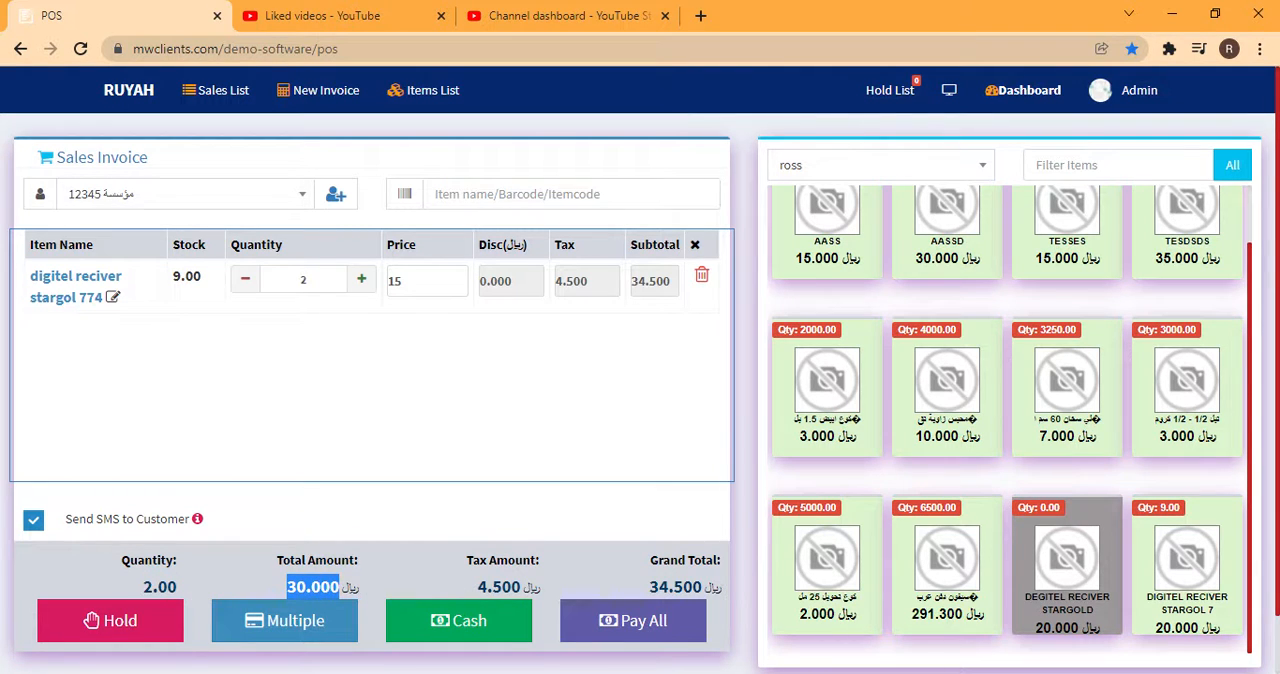
{"action": "left_click_drag", "start_coordinate": [519, 588], "coordinate": [547, 582]}
{"action": "left_click_drag", "start_coordinate": [649, 584], "coordinate": [719, 588]}
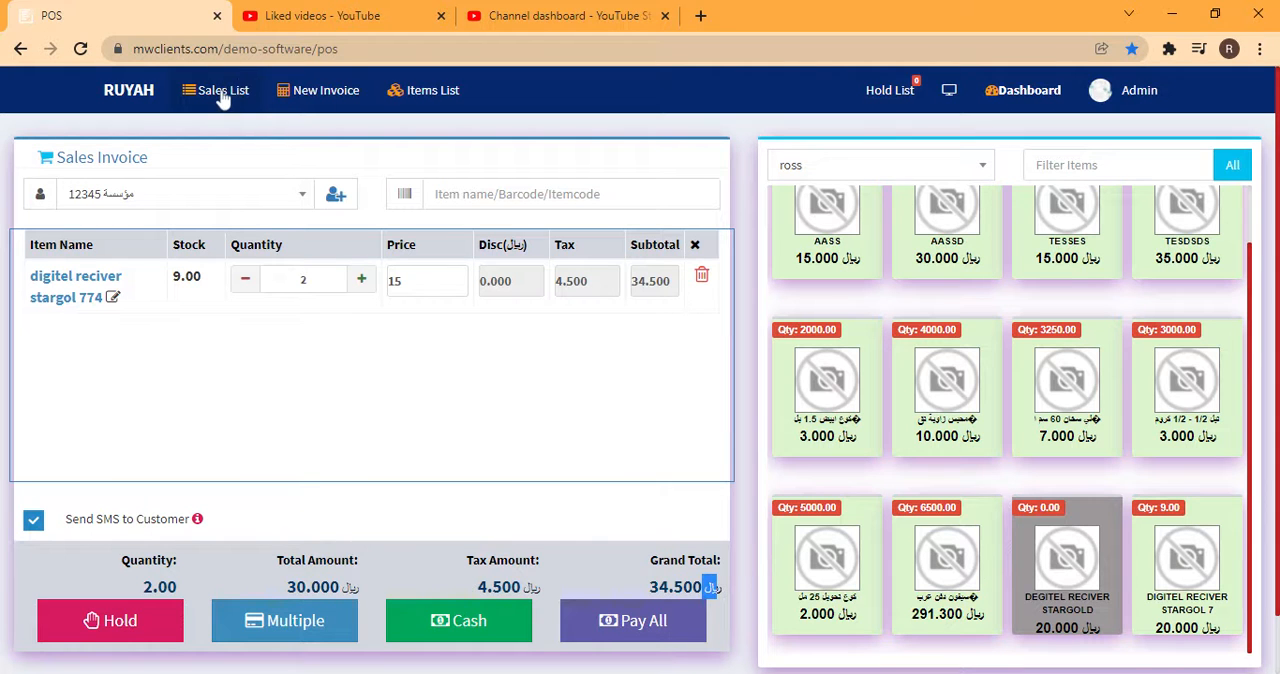
Leave the POS for the dashboard, open a new sale form and choose the third customer in the list
{"action": "left_click", "coordinate": [1010, 90]}
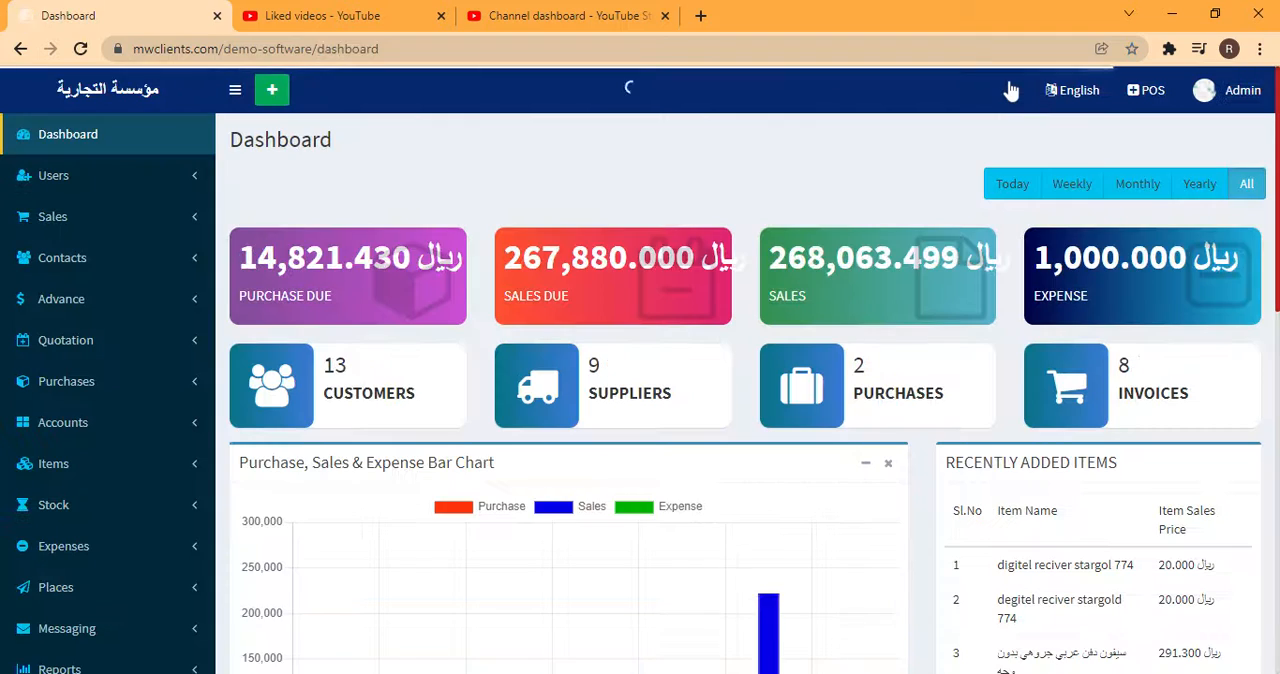
{"action": "left_click", "coordinate": [57, 218]}
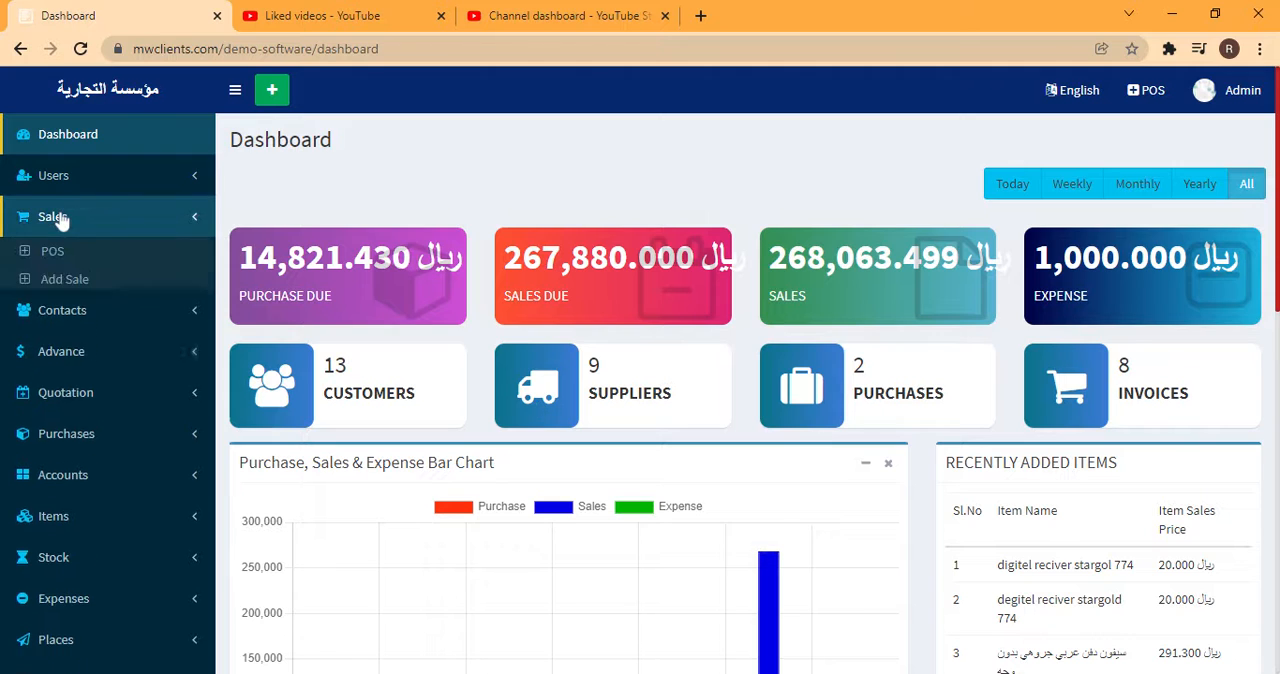
{"action": "left_click", "coordinate": [62, 284]}
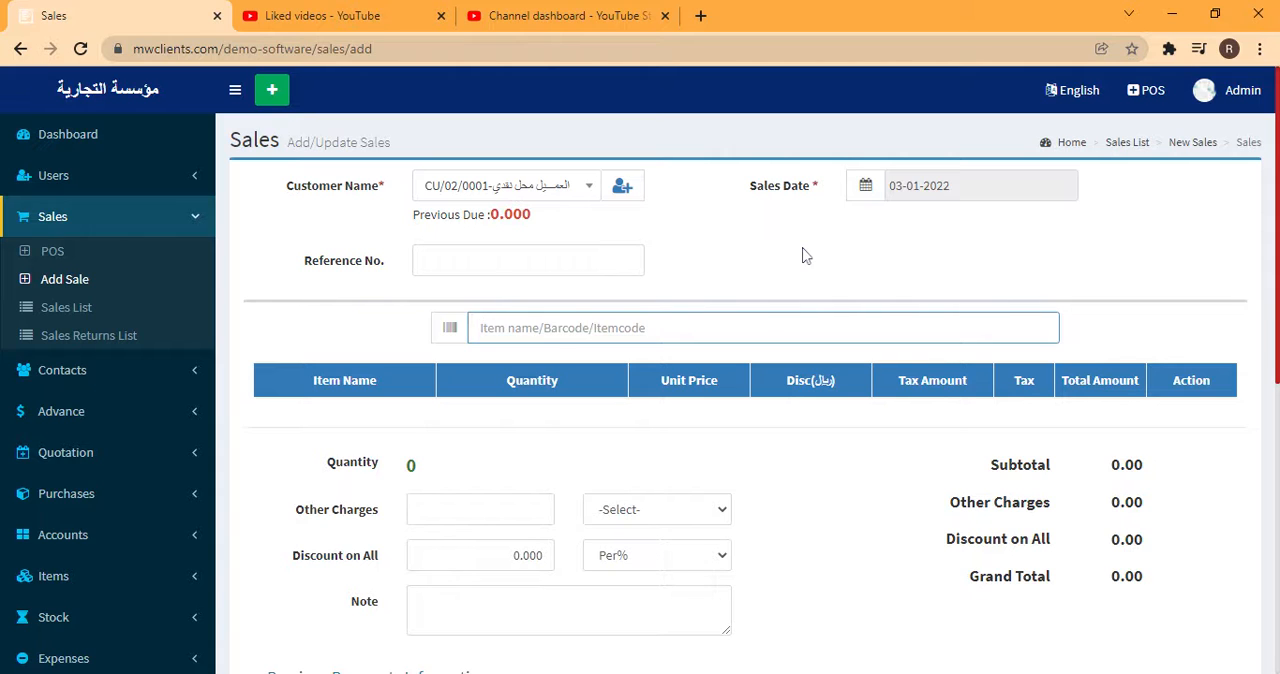
{"action": "left_click", "coordinate": [775, 214]}
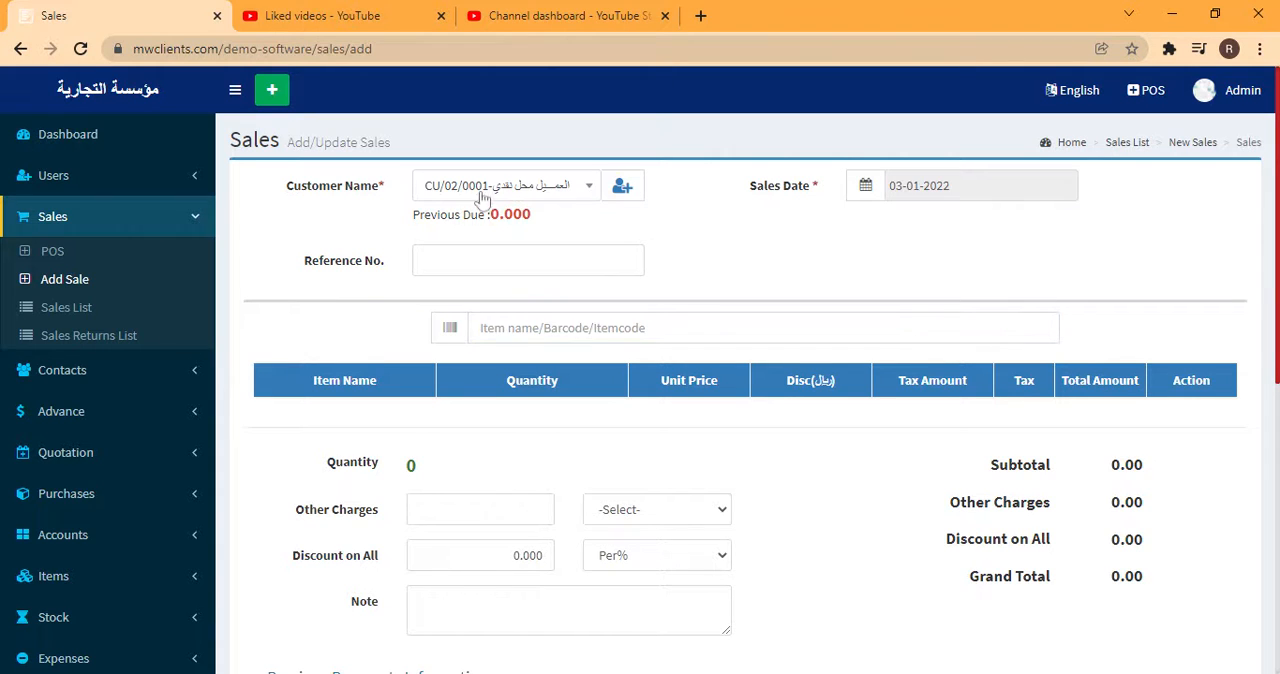
{"action": "left_click", "coordinate": [520, 190]}
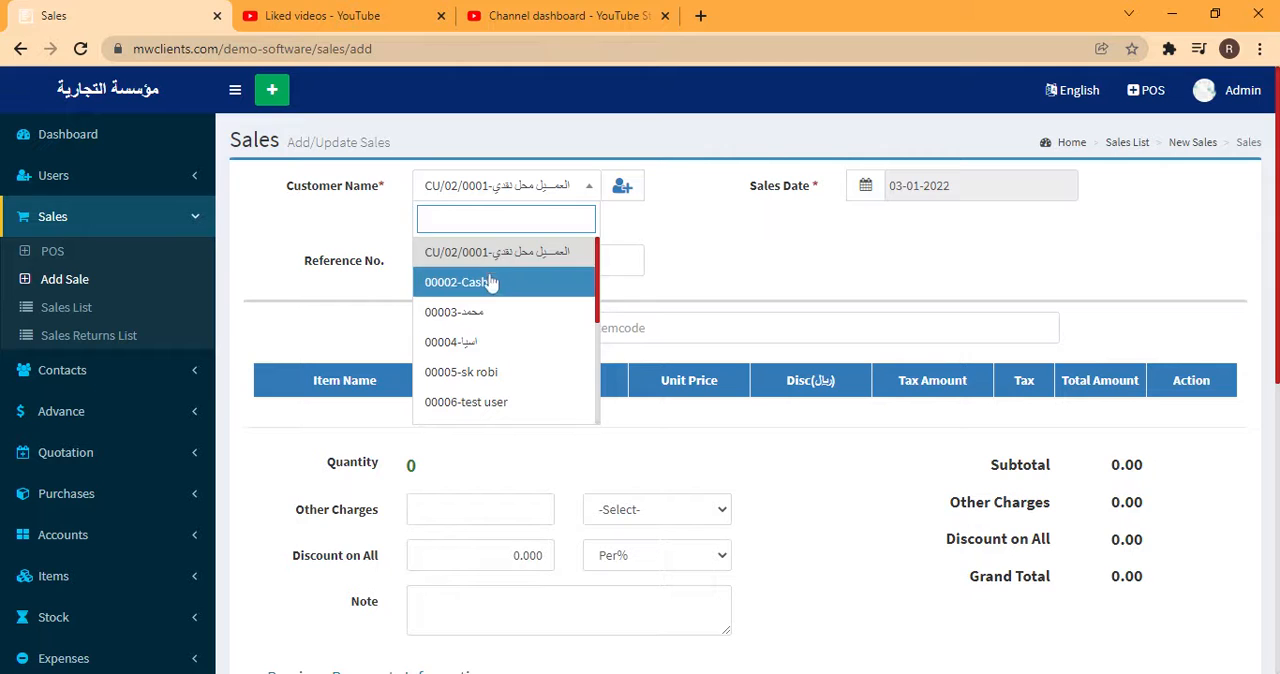
{"action": "left_click", "coordinate": [481, 318]}
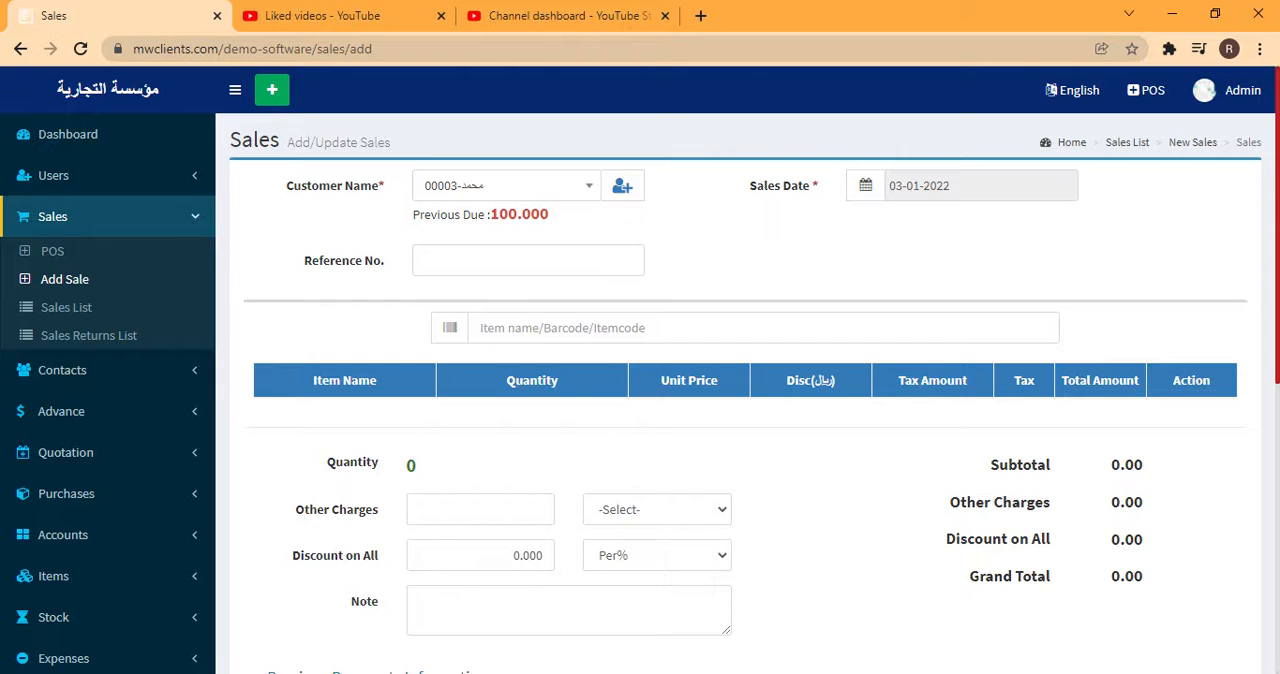
Add item 1004, digitel reciver stargol 774, to the sale with a quantity of 3
{"action": "left_click", "coordinate": [478, 327]}
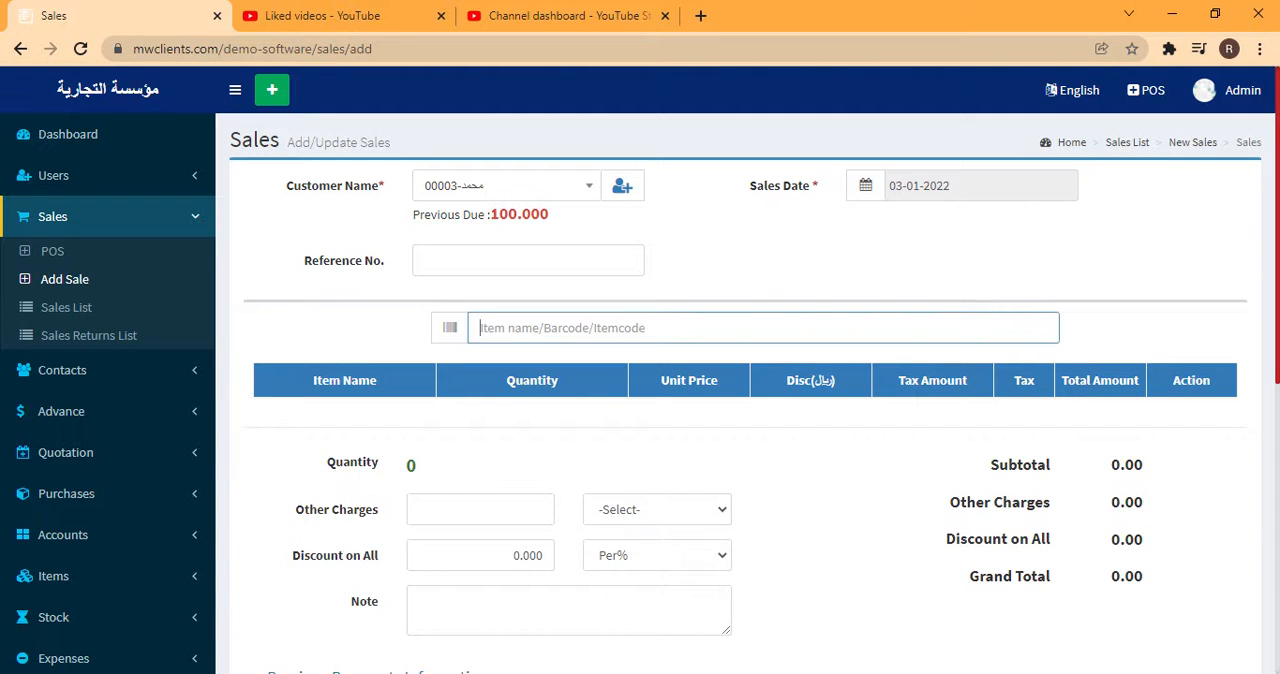
{"action": "type", "text": "1004"}
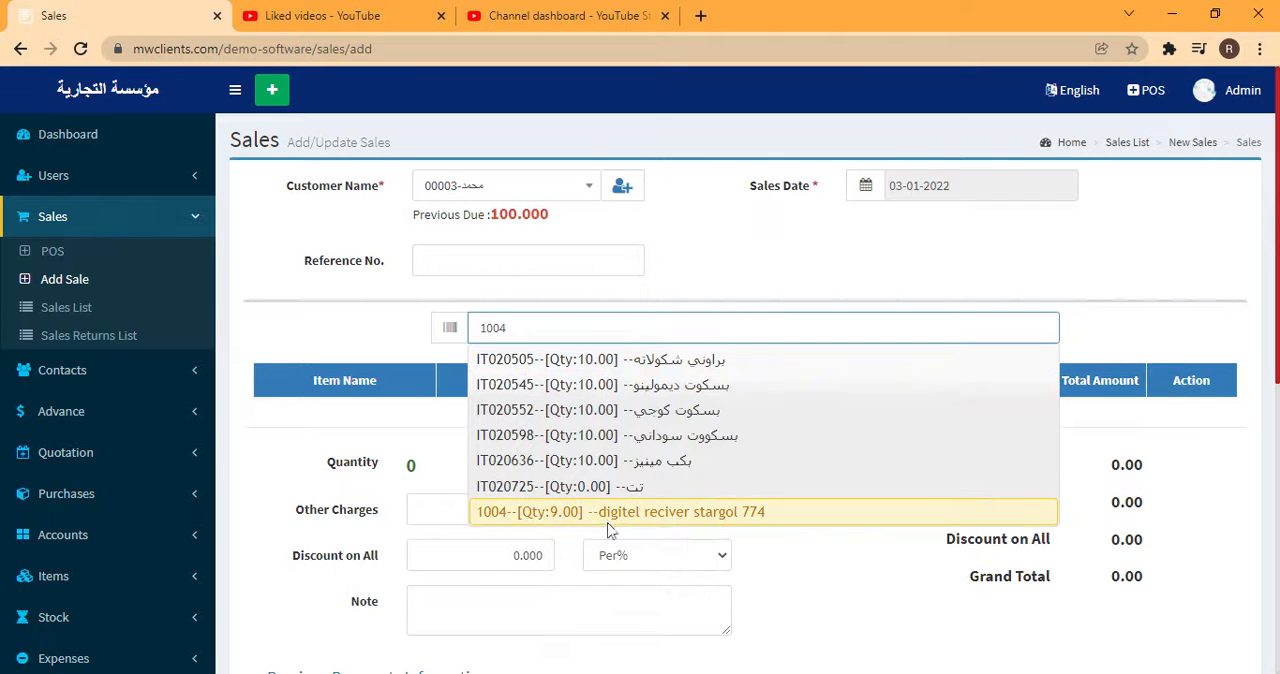
{"action": "left_click", "coordinate": [600, 512]}
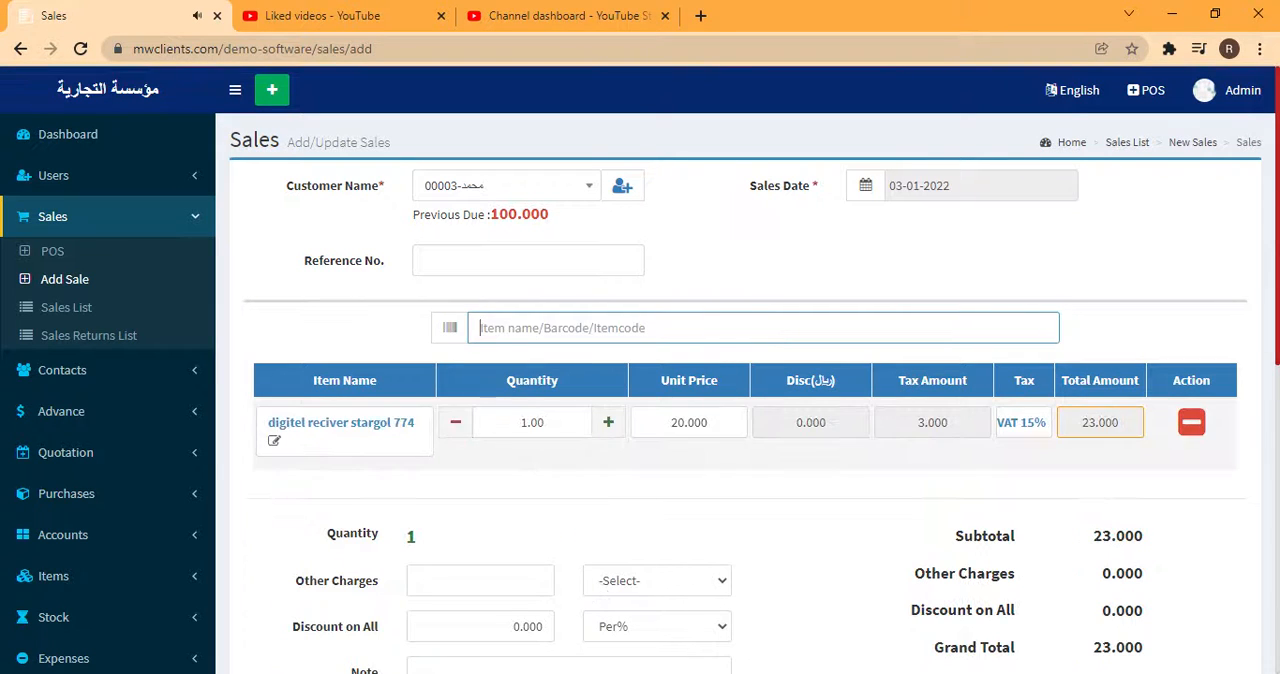
{"action": "left_click_drag", "start_coordinate": [516, 423], "coordinate": [606, 418]}
{"action": "type", "text": "3"}
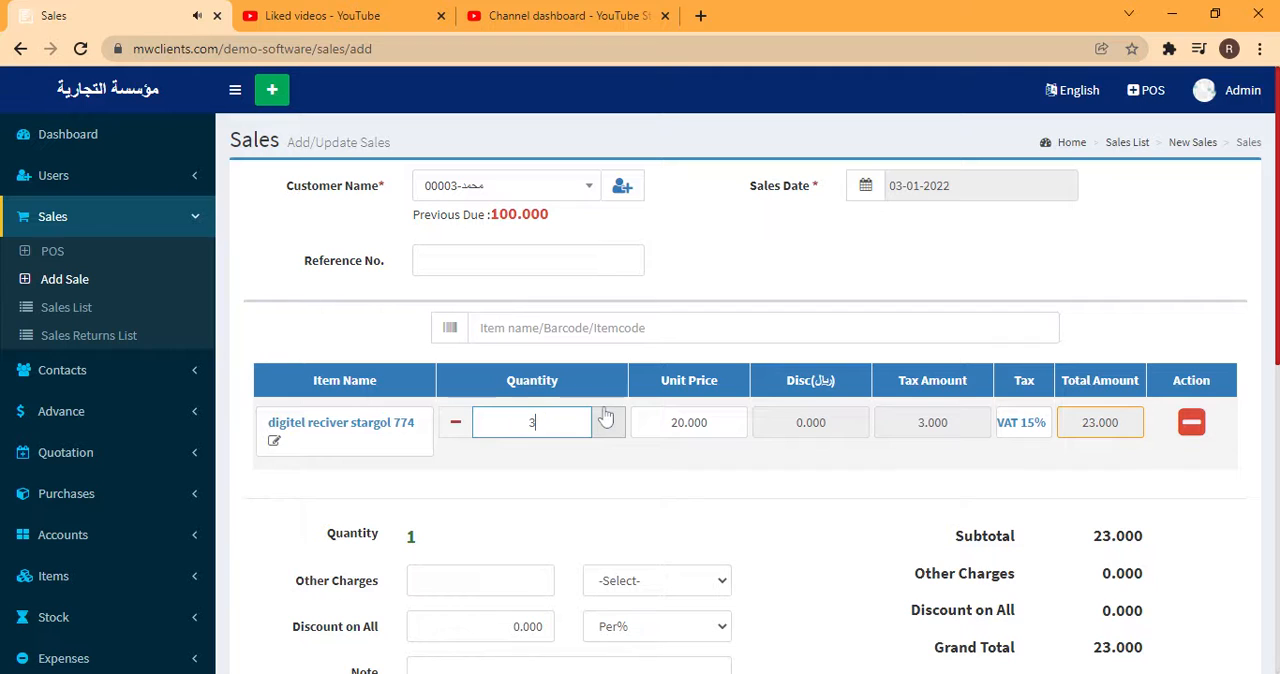
{"action": "key", "text": "Tab"}
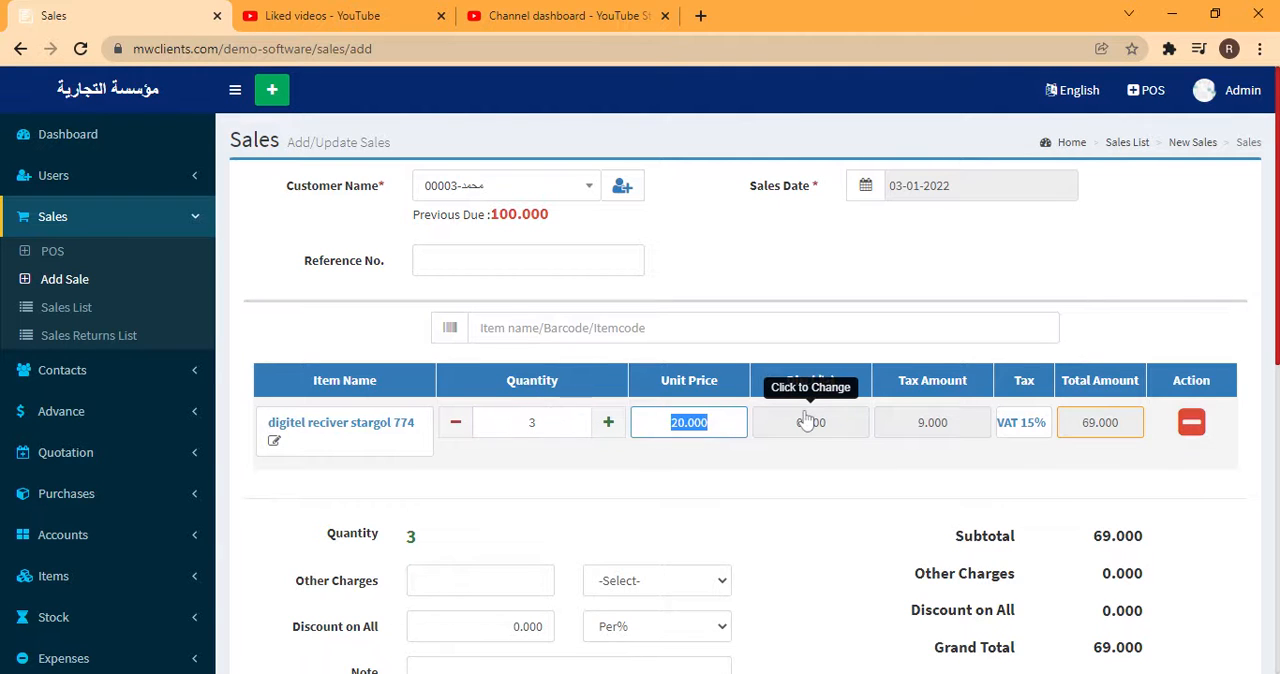
Try a unit price of 50 on the digitel reciver stargol 774 line, and replace it with 43.478
{"action": "type", "text": "50"}
{"action": "left_click", "coordinate": [793, 488]}
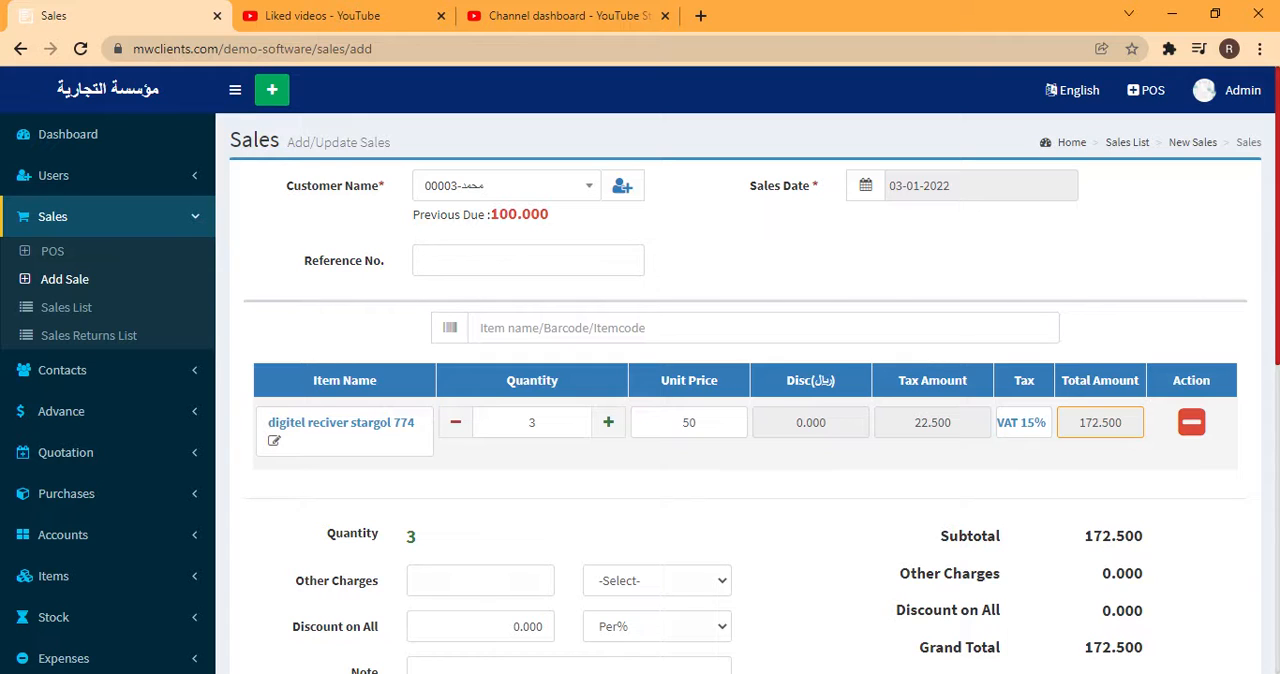
{"action": "double_click", "coordinate": [689, 423]}
{"action": "type", "text": "43."}
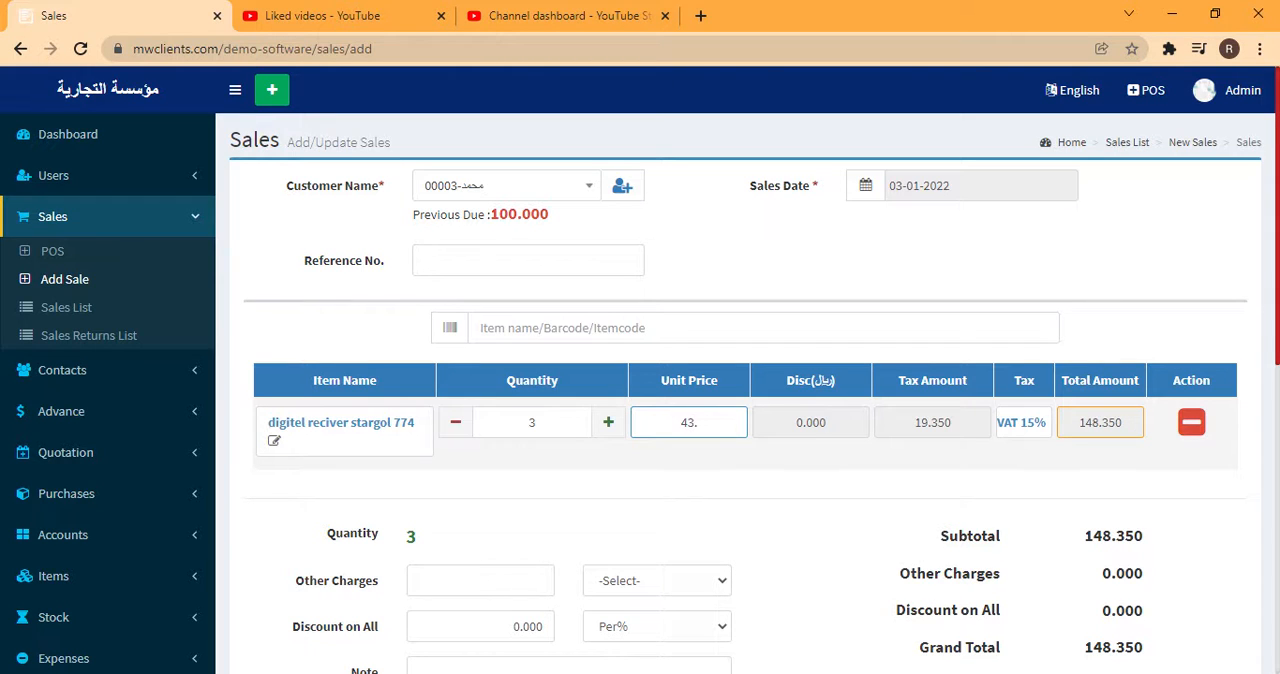
{"action": "type", "text": "478"}
{"action": "left_click", "coordinate": [718, 460]}
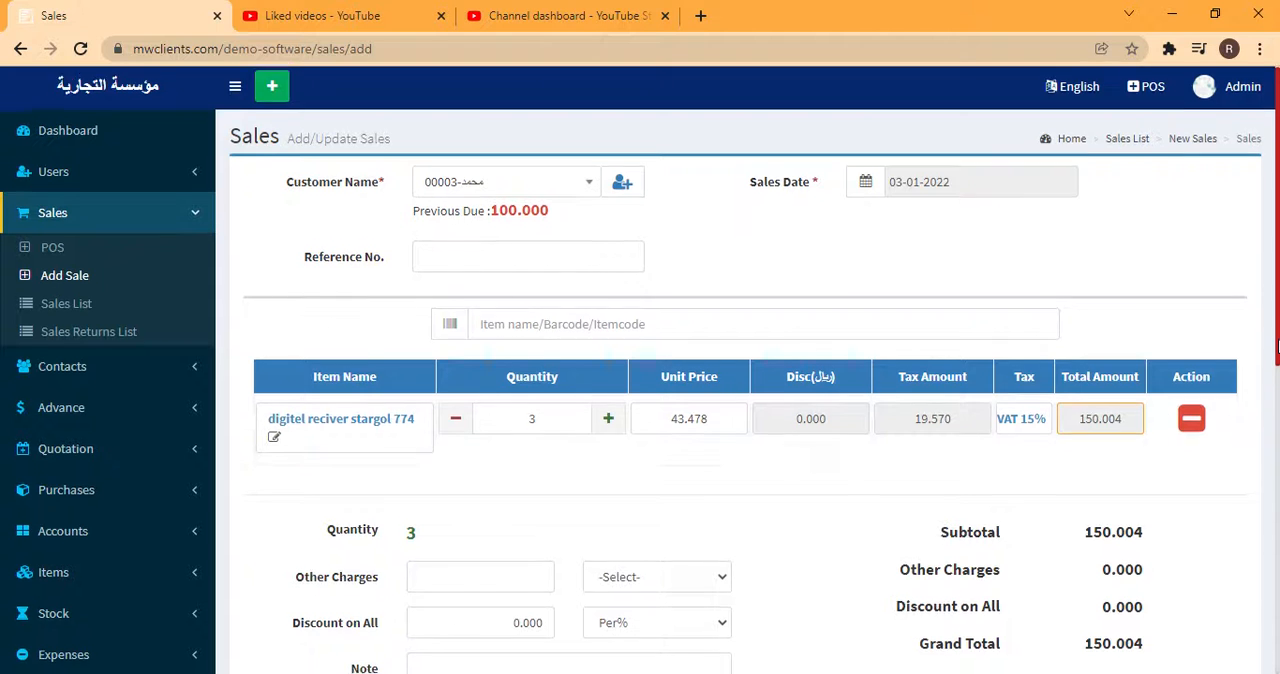
Examine the sale form's quantity, charges, discount, totals and payment sections
{"action": "scroll", "coordinate": [1249, 505], "scroll_direction": "down", "scroll_amount": 3}
{"action": "scroll", "coordinate": [1240, 540], "scroll_direction": "down", "scroll_amount": 1}
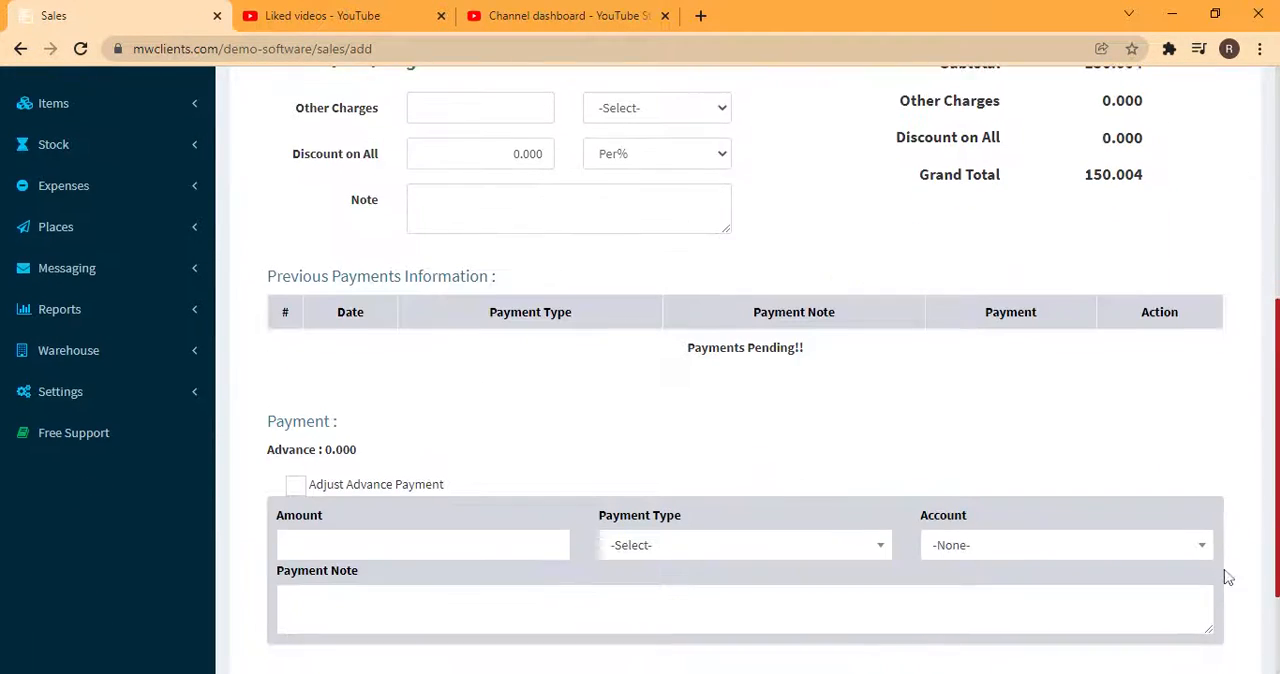
{"action": "scroll", "coordinate": [1228, 580], "scroll_direction": "up", "scroll_amount": 2}
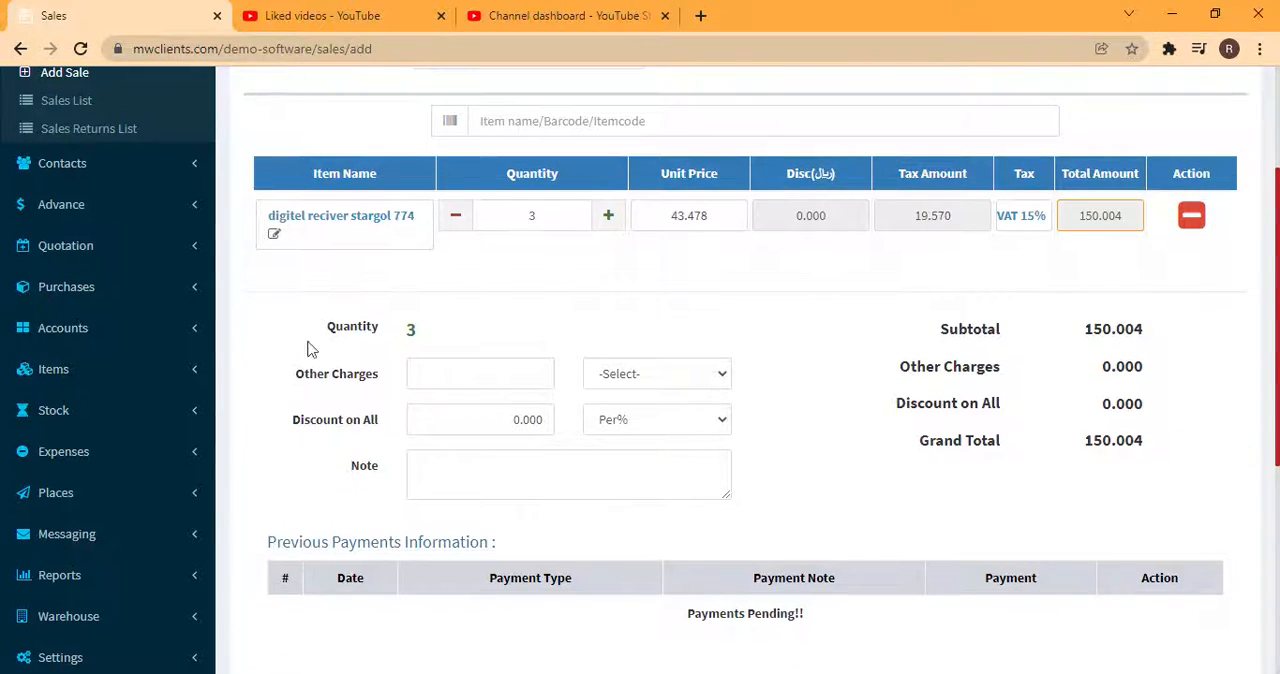
{"action": "left_click_drag", "start_coordinate": [328, 328], "coordinate": [763, 440]}
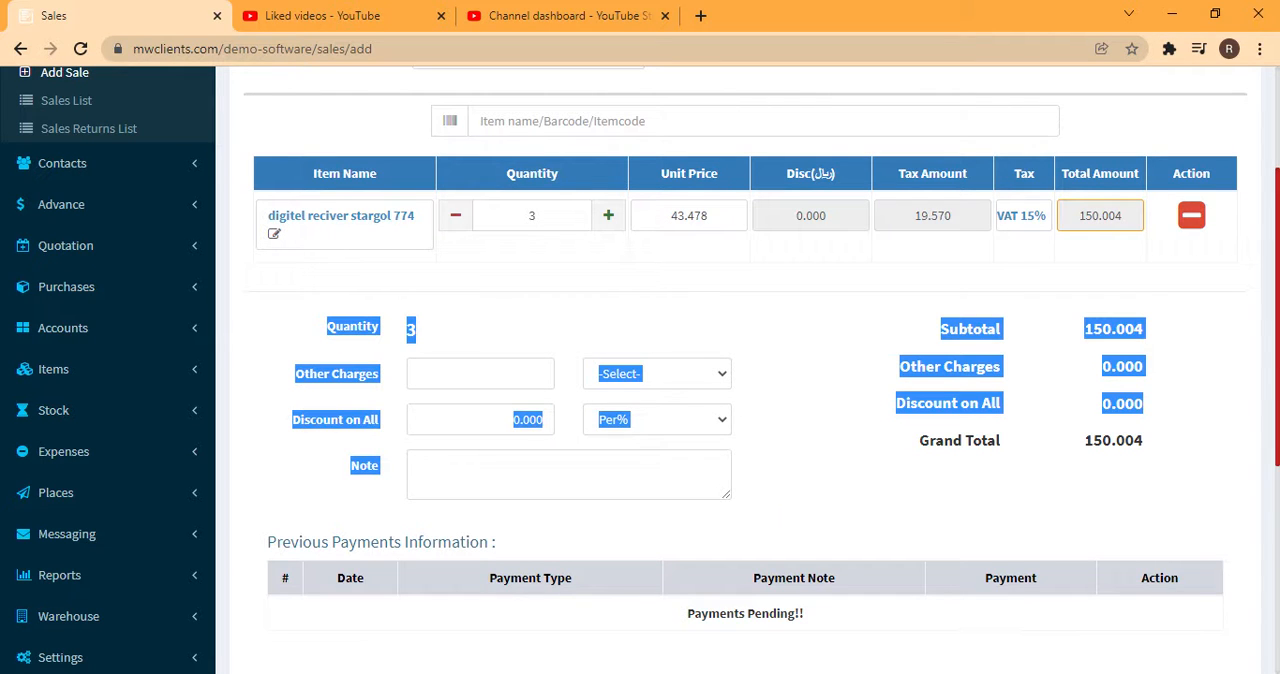
{"action": "left_click_drag", "start_coordinate": [1276, 357], "coordinate": [1266, 457]}
{"action": "left_click", "coordinate": [1071, 494]}
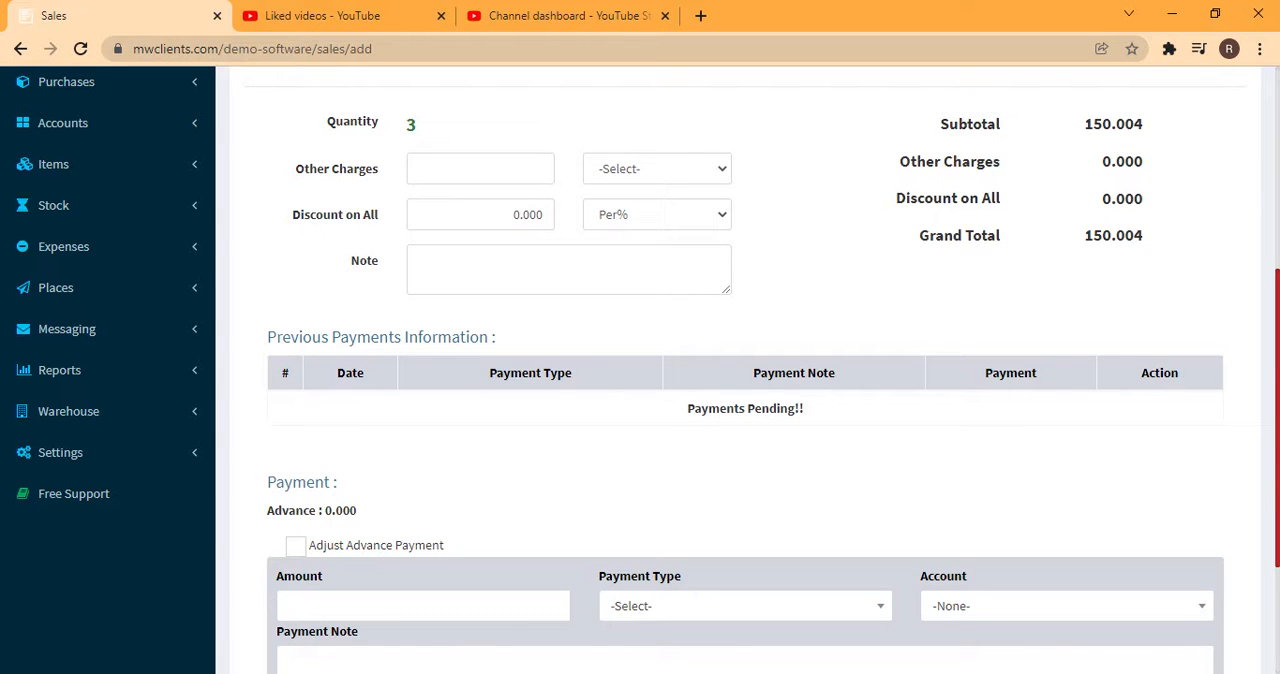
Enter a payment of 150 for the sale with payment type نقدي and account ACCOUNTS الصندوق
{"action": "left_click_drag", "start_coordinate": [1276, 511], "coordinate": [1276, 560]}
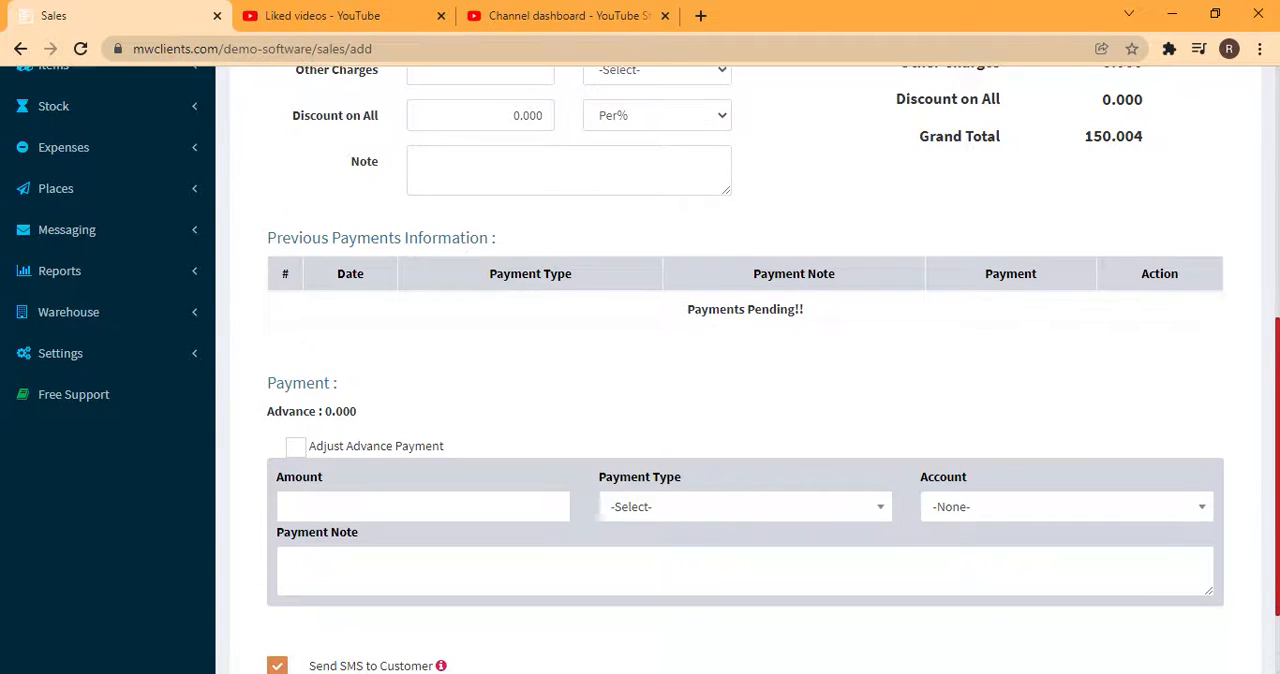
{"action": "left_click", "coordinate": [1127, 512]}
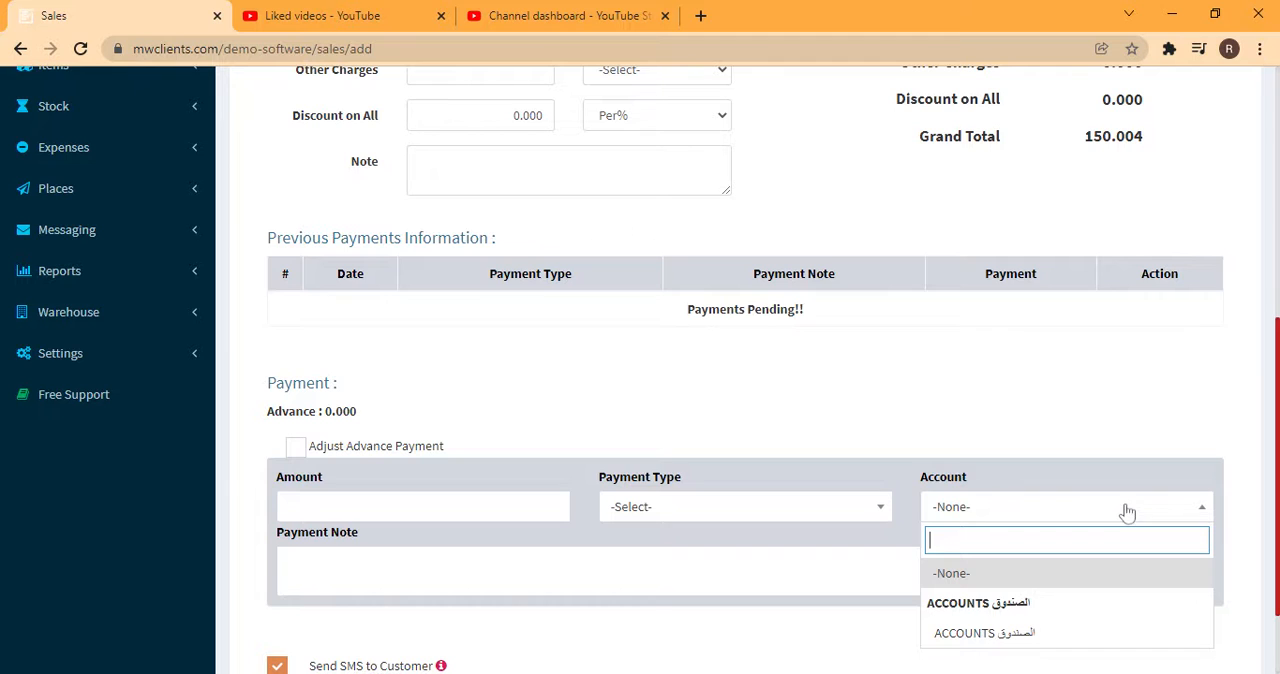
{"action": "left_click", "coordinate": [1028, 635]}
{"action": "left_click", "coordinate": [640, 512]}
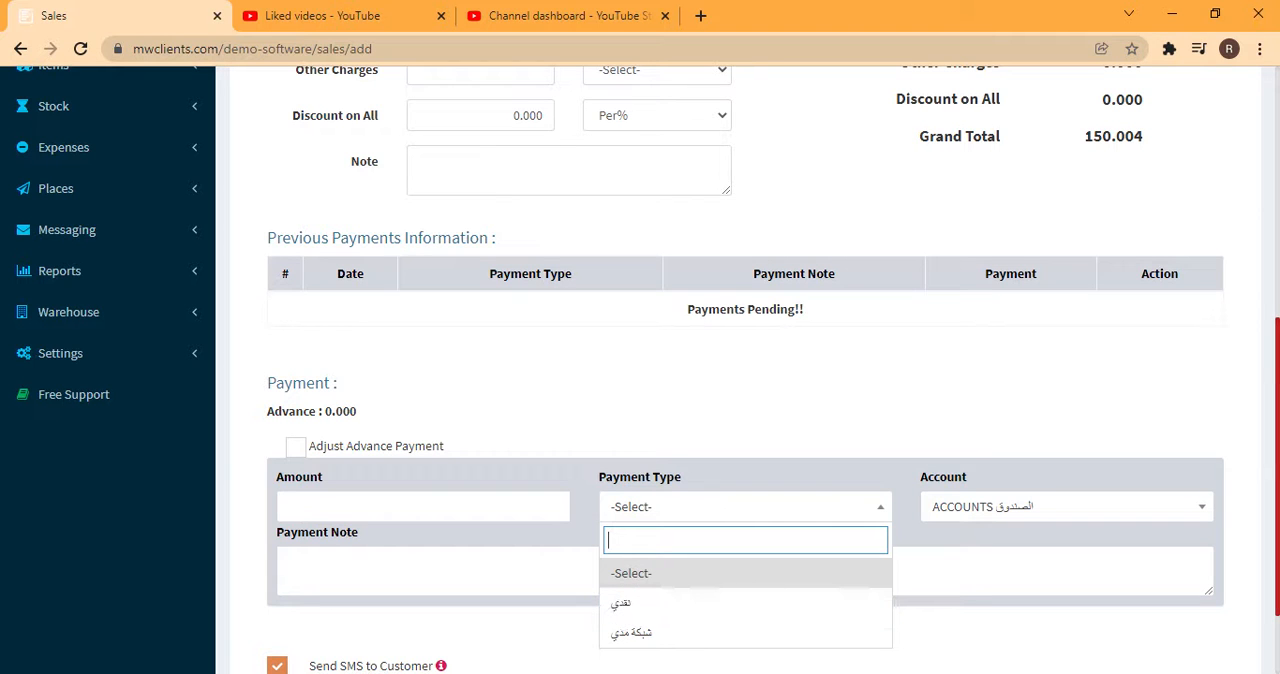
{"action": "left_click_drag", "start_coordinate": [1279, 470], "coordinate": [1265, 572]}
{"action": "left_click", "coordinate": [1260, 578]}
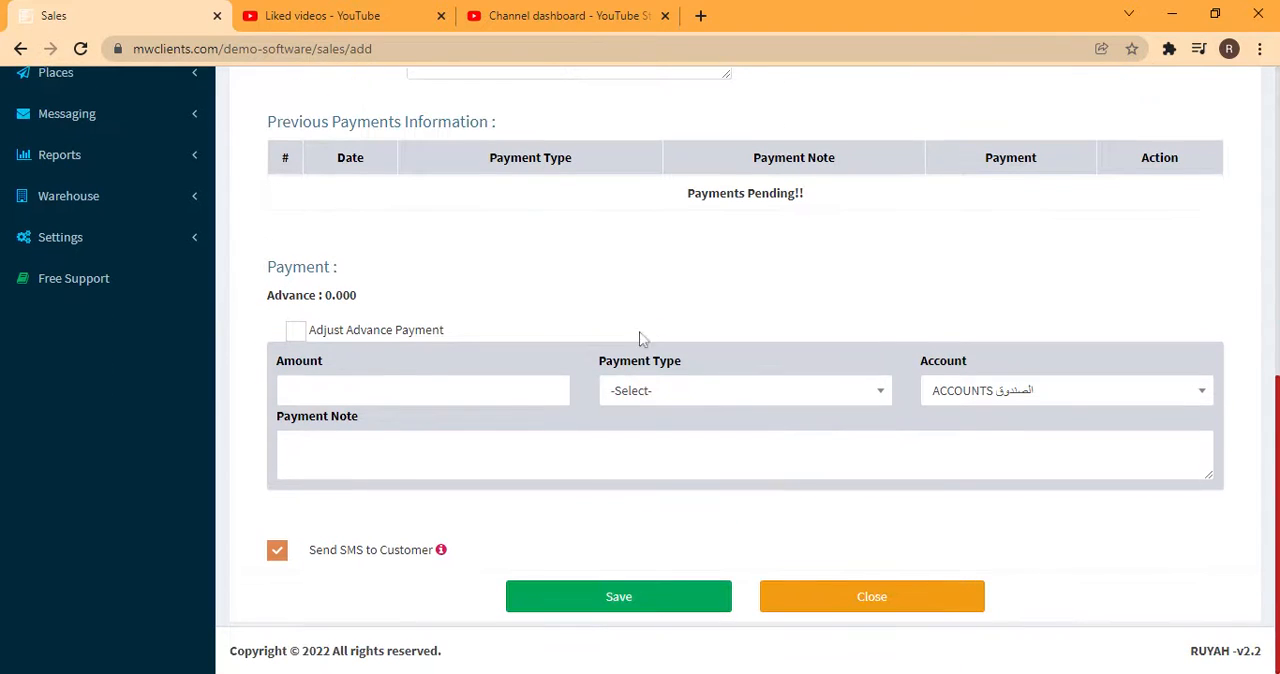
{"action": "left_click", "coordinate": [660, 386]}
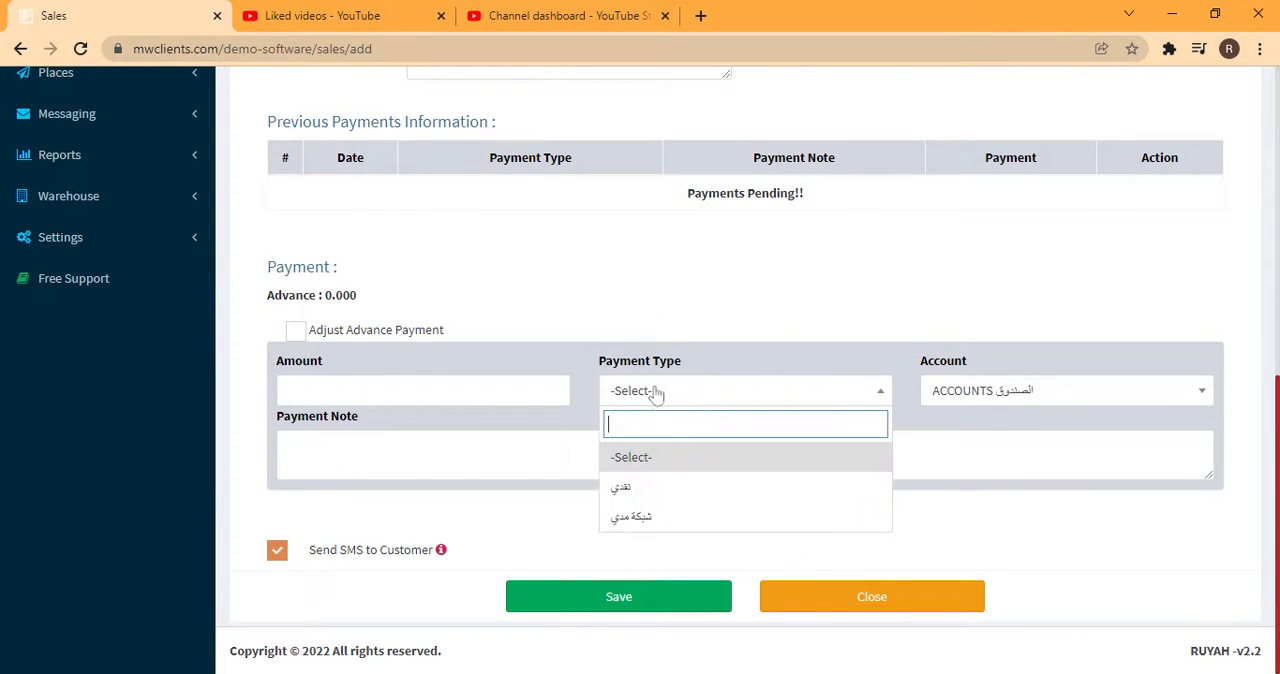
{"action": "left_click", "coordinate": [625, 486]}
{"action": "left_click", "coordinate": [558, 390]}
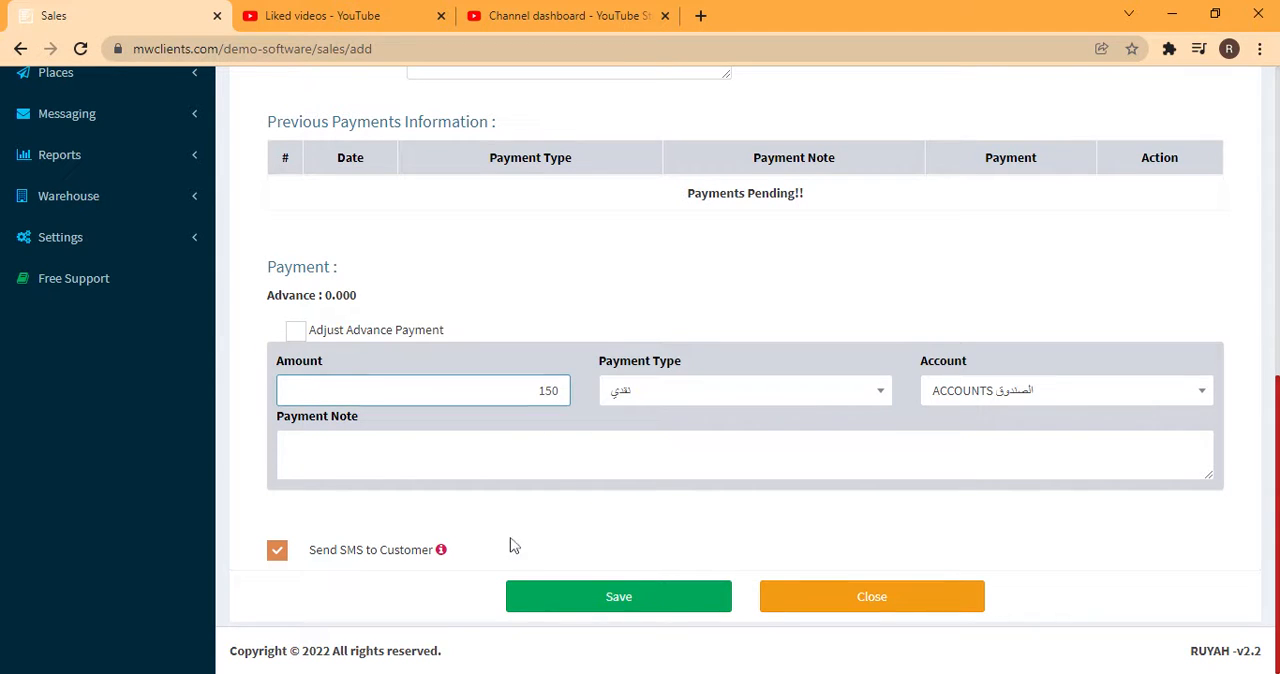
Save the sale and open the printable version of its tax invoice, dismissing the print dialog without printing
{"action": "left_click", "coordinate": [601, 600]}
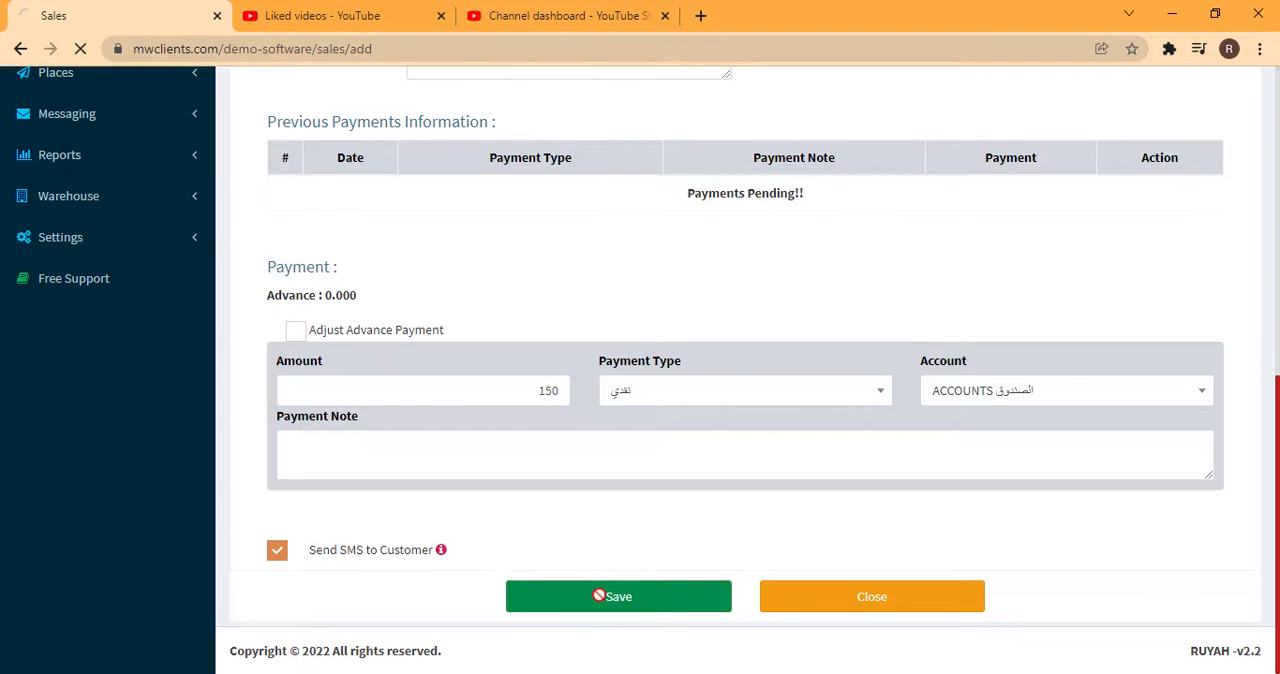
{"action": "scroll", "coordinate": [601, 605], "scroll_direction": "down", "scroll_amount": 4}
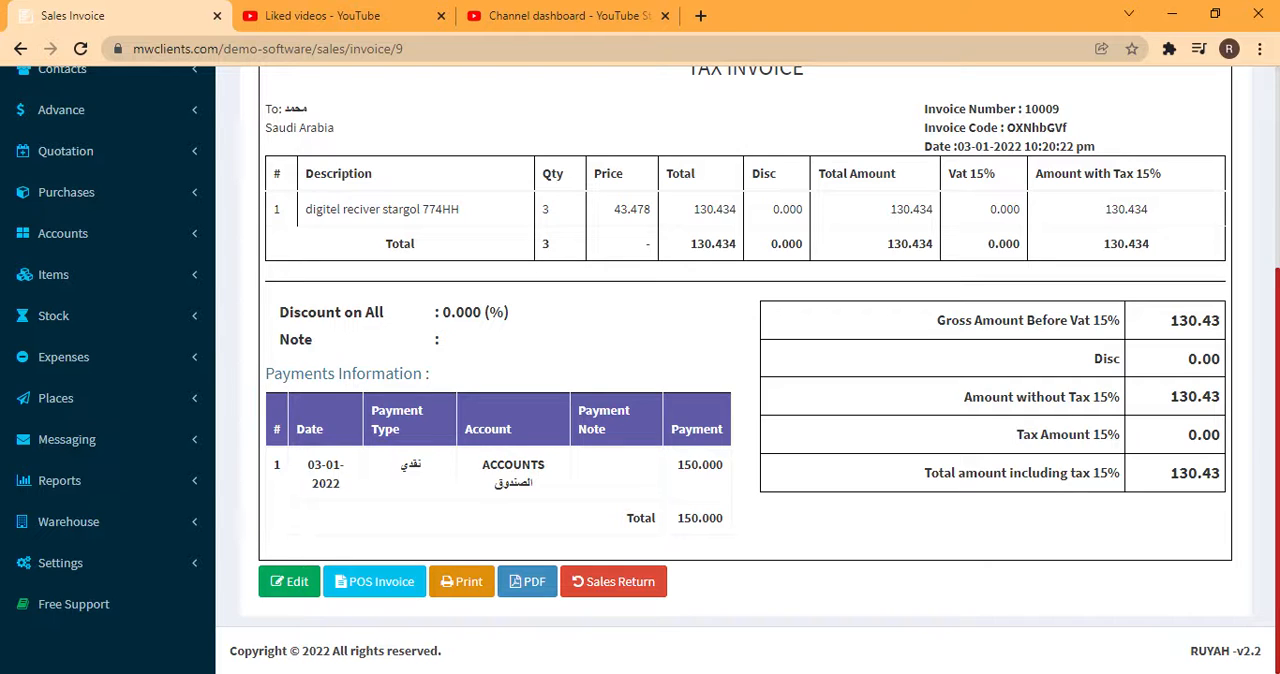
{"action": "left_click", "coordinate": [464, 588]}
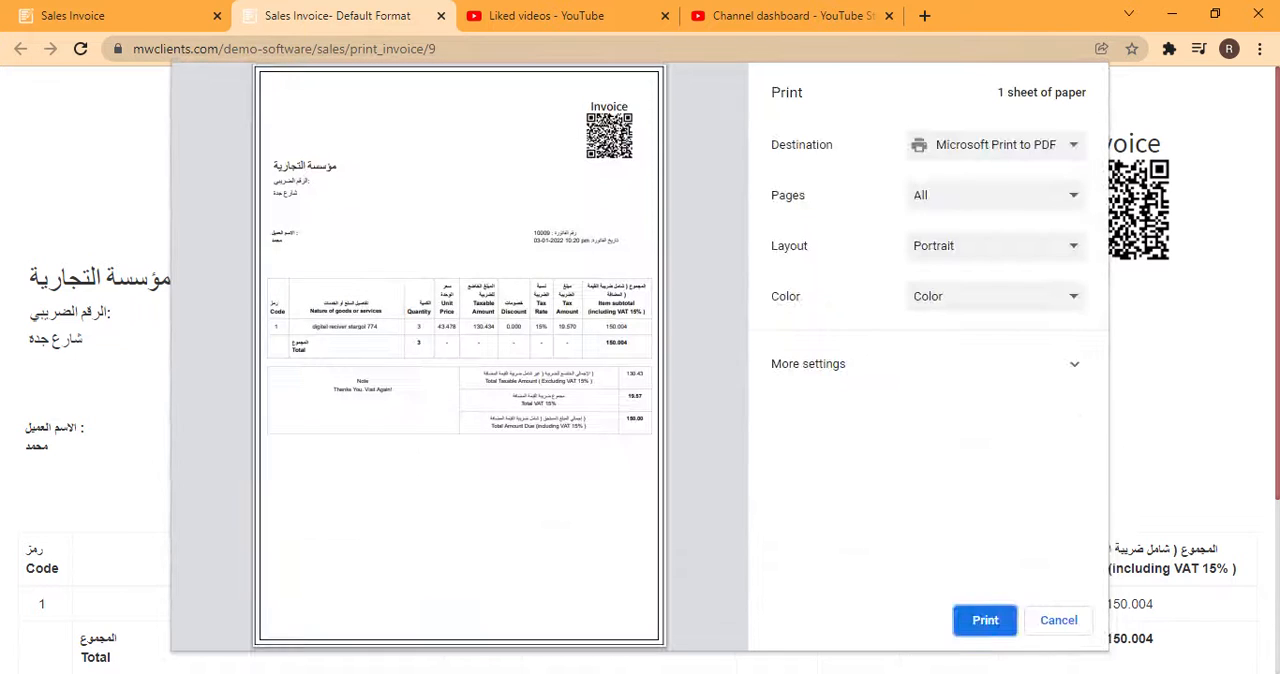
{"action": "left_click", "coordinate": [1045, 622]}
Examine the printable invoice's business and customer details, item quantity, unit price and taxable amount
{"action": "scroll", "coordinate": [652, 370], "scroll_direction": "down", "scroll_amount": 3}
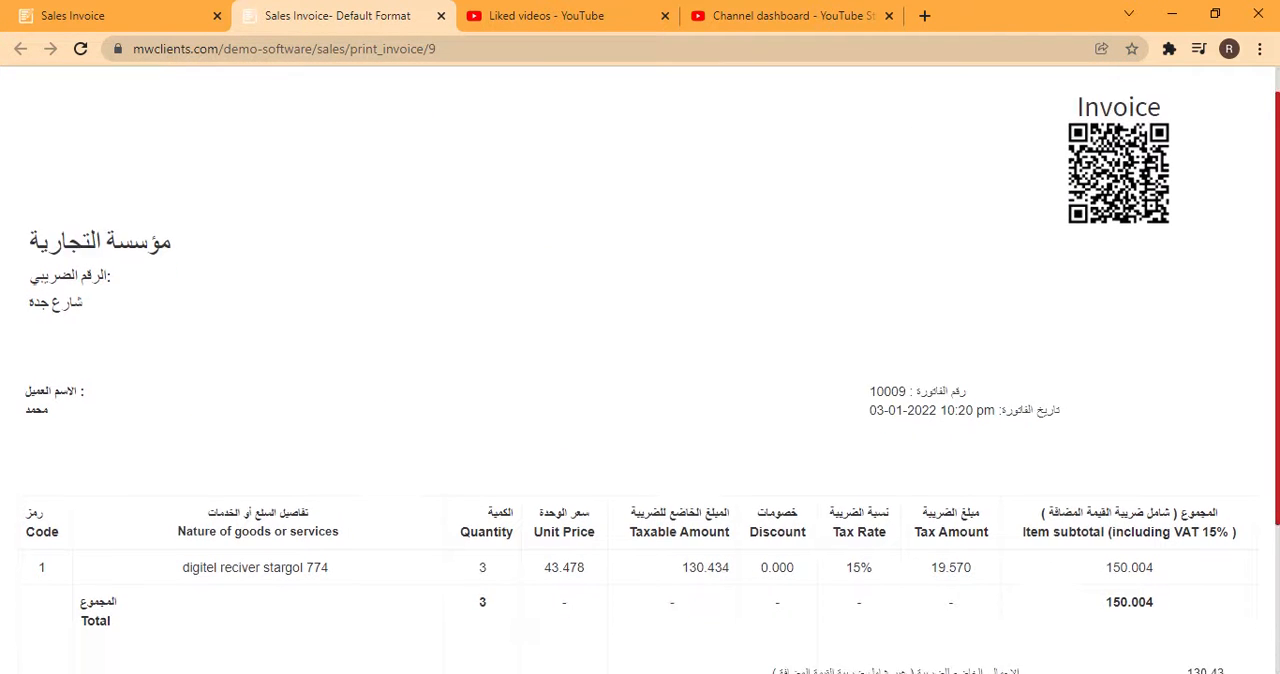
{"action": "scroll", "coordinate": [249, 400], "scroll_direction": "up", "scroll_amount": 3}
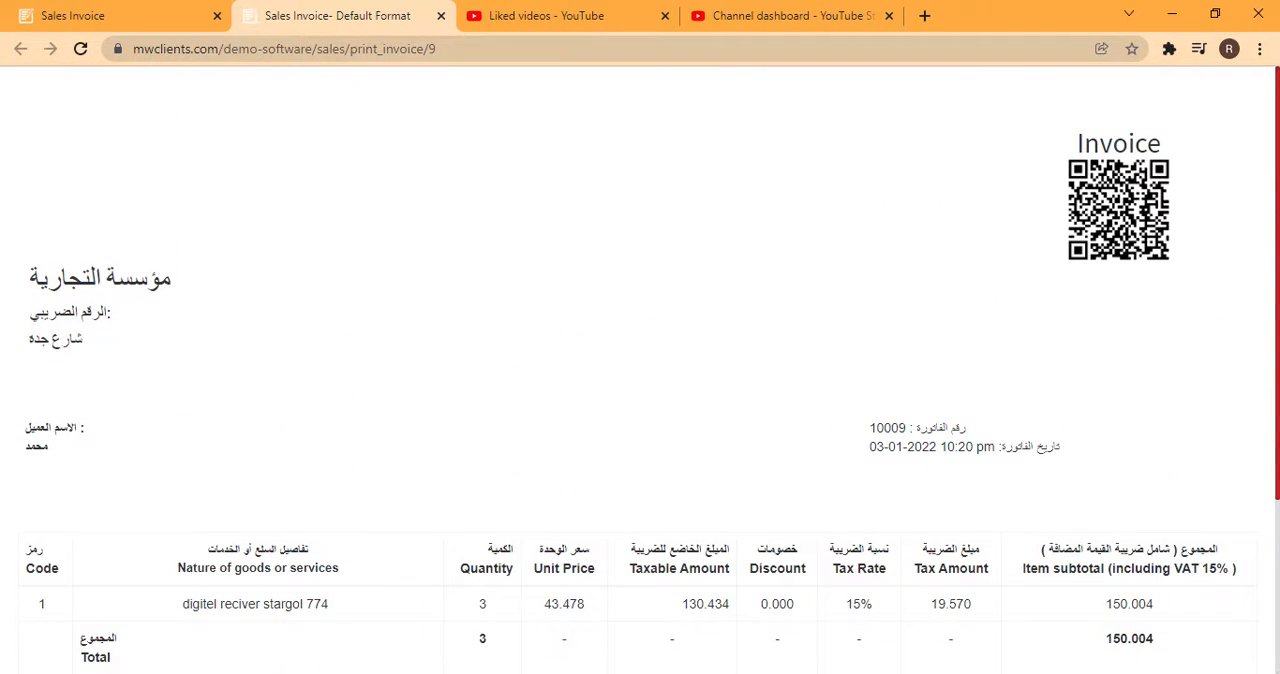
{"action": "left_click_drag", "start_coordinate": [124, 232], "coordinate": [45, 418]}
{"action": "left_click", "coordinate": [45, 418]}
{"action": "scroll", "coordinate": [652, 364], "scroll_direction": "down", "scroll_amount": 2}
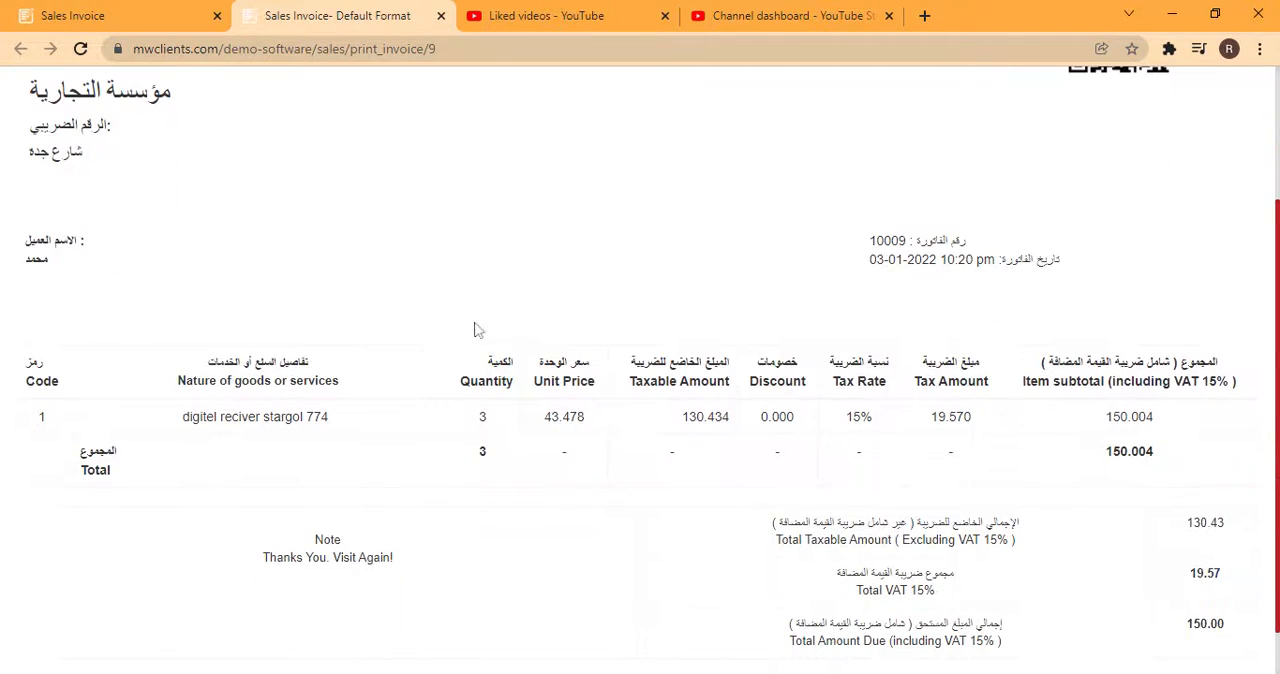
{"action": "double_click", "coordinate": [481, 419]}
{"action": "left_click_drag", "start_coordinate": [543, 418], "coordinate": [592, 423]}
{"action": "left_click", "coordinate": [686, 420]}
{"action": "left_click_drag", "start_coordinate": [684, 419], "coordinate": [760, 427]}
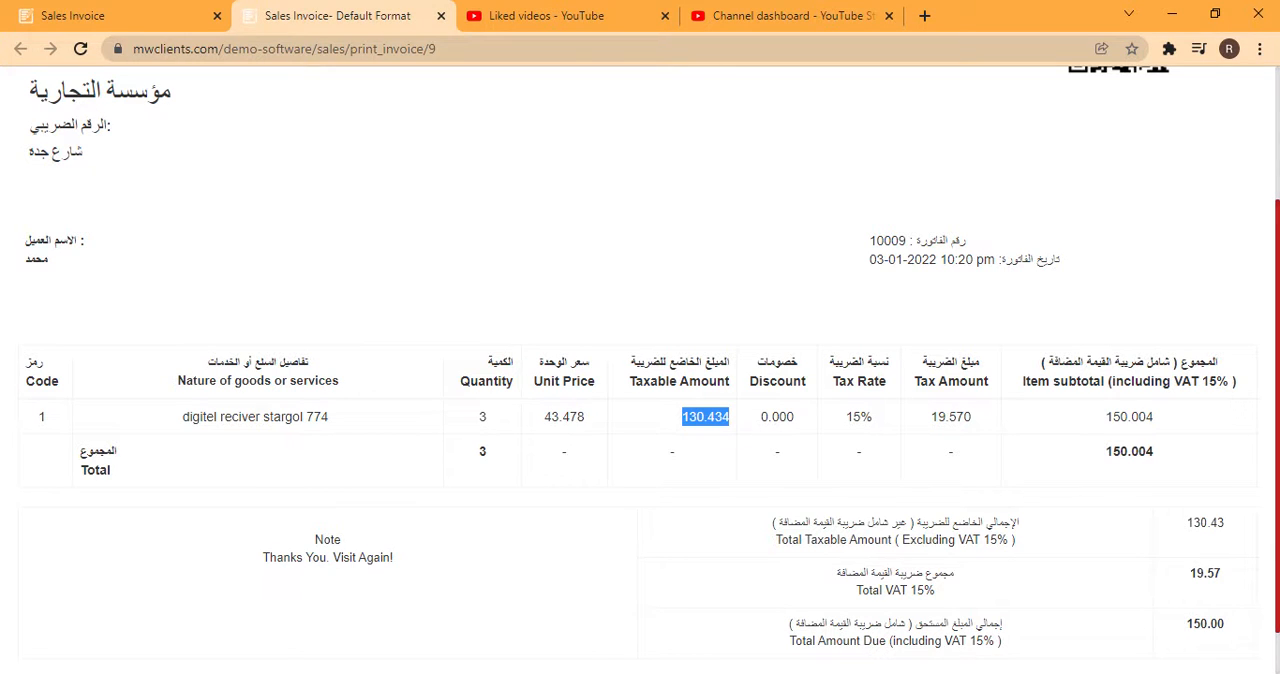
Examine the invoice's tax rate, tax amount, VAT-inclusive totals and goods description, and close the printable invoice
{"action": "left_click_drag", "start_coordinate": [835, 423], "coordinate": [1025, 381]}
{"action": "left_click_drag", "start_coordinate": [1091, 410], "coordinate": [1197, 409]}
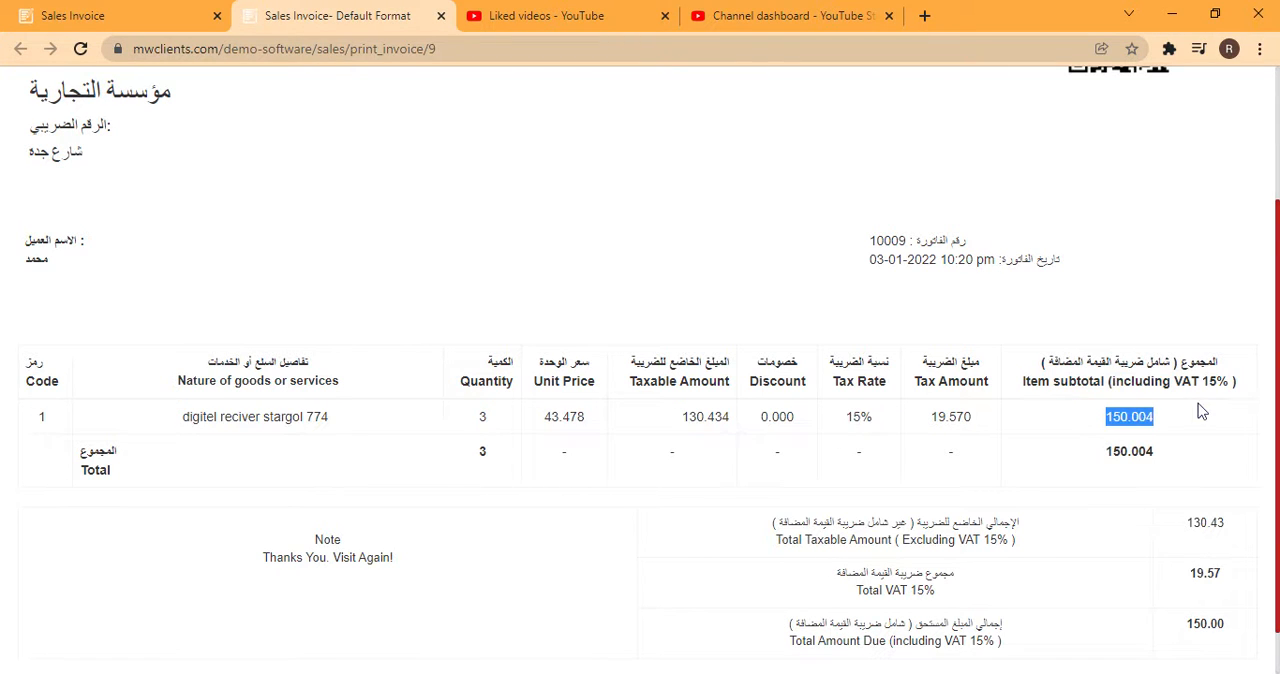
{"action": "left_click_drag", "start_coordinate": [1097, 456], "coordinate": [1172, 468]}
{"action": "scroll", "coordinate": [1190, 527], "scroll_direction": "down", "scroll_amount": 1}
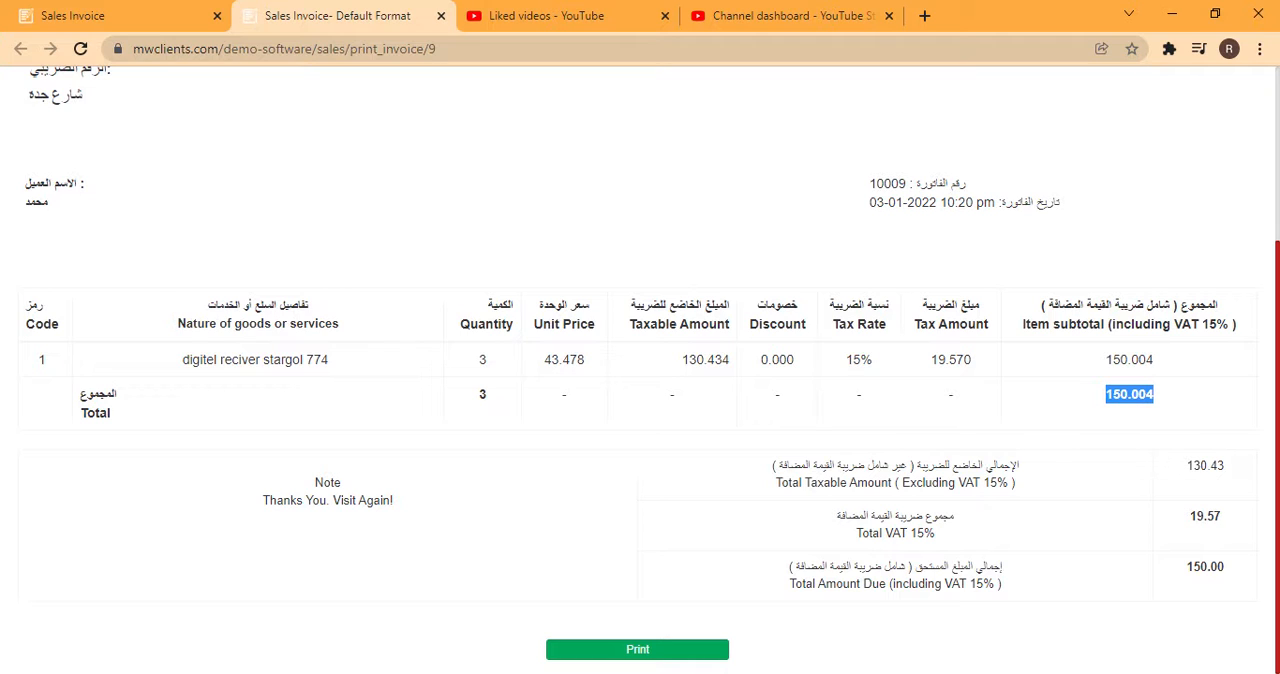
{"action": "left_click_drag", "start_coordinate": [178, 326], "coordinate": [263, 346]}
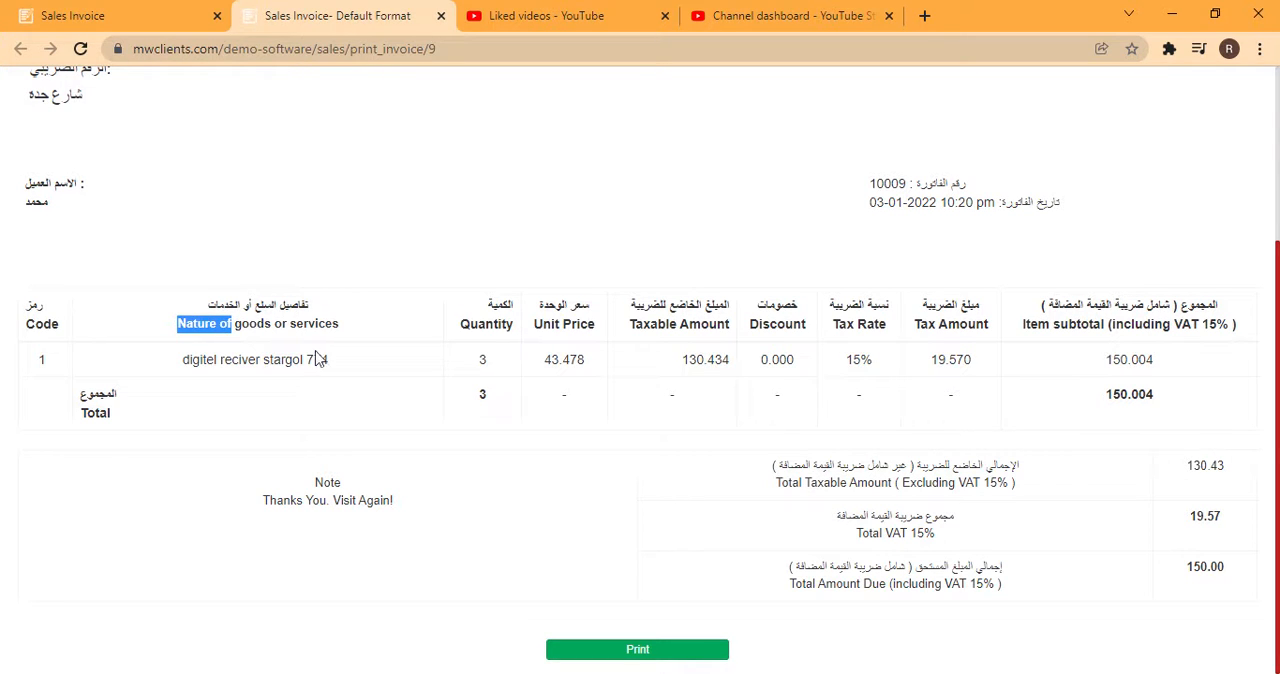
{"action": "scroll", "coordinate": [316, 358], "scroll_direction": "up", "scroll_amount": 1}
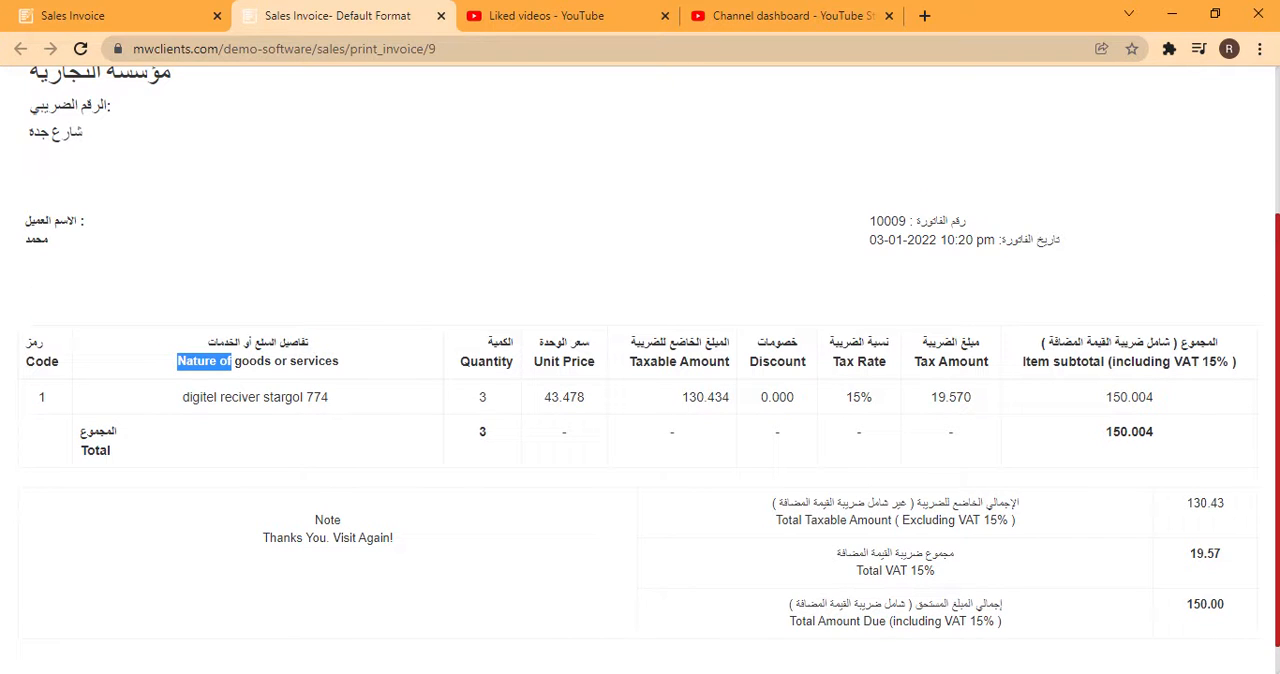
{"action": "scroll", "coordinate": [640, 356], "scroll_direction": "up", "scroll_amount": 5}
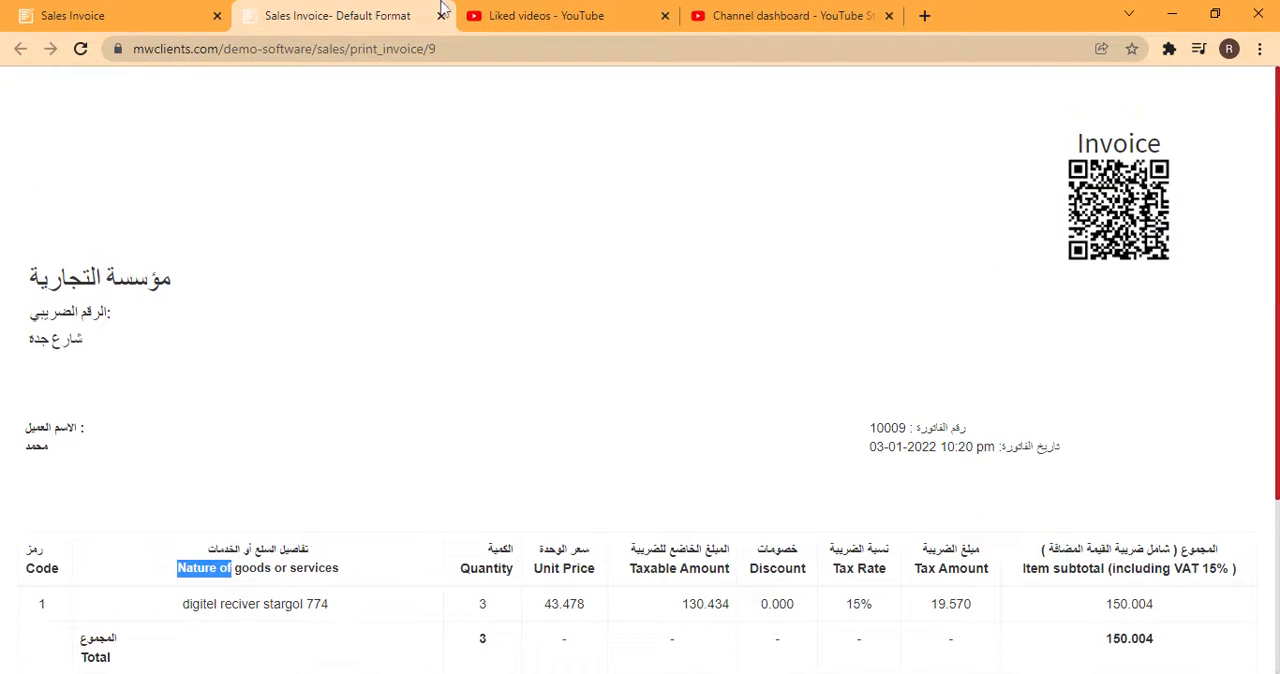
{"action": "left_click", "coordinate": [441, 15]}
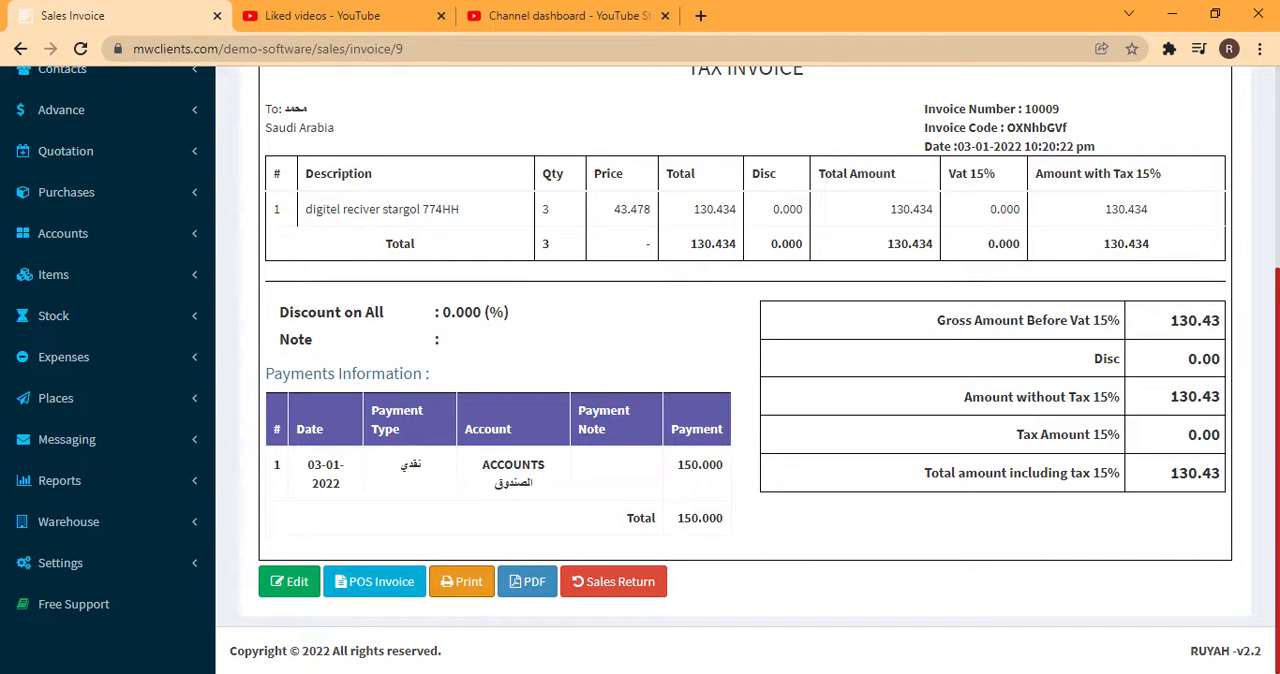
Open the sale's POS invoice print preview and examine its business details, item subtotal, VAT totals and tax number field
{"action": "left_click", "coordinate": [388, 588]}
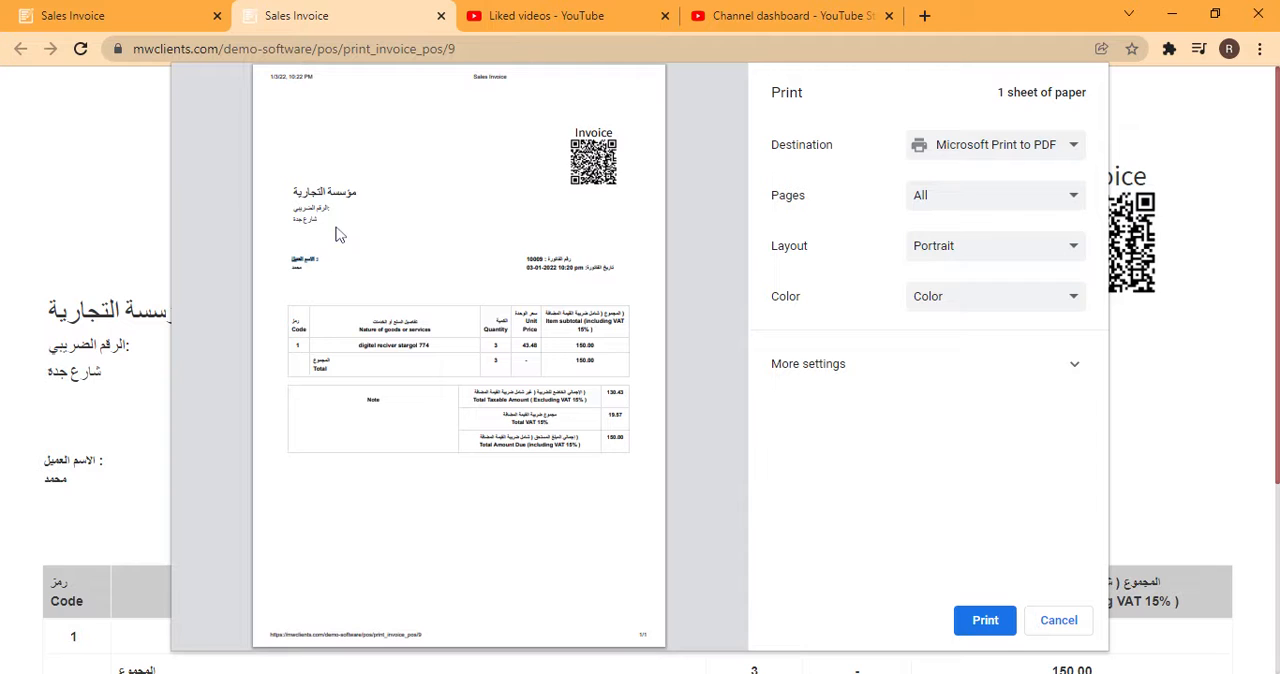
{"action": "left_click_drag", "start_coordinate": [300, 192], "coordinate": [304, 220]}
{"action": "left_click", "coordinate": [351, 352]}
{"action": "double_click", "coordinate": [584, 345]}
{"action": "double_click", "coordinate": [615, 392]}
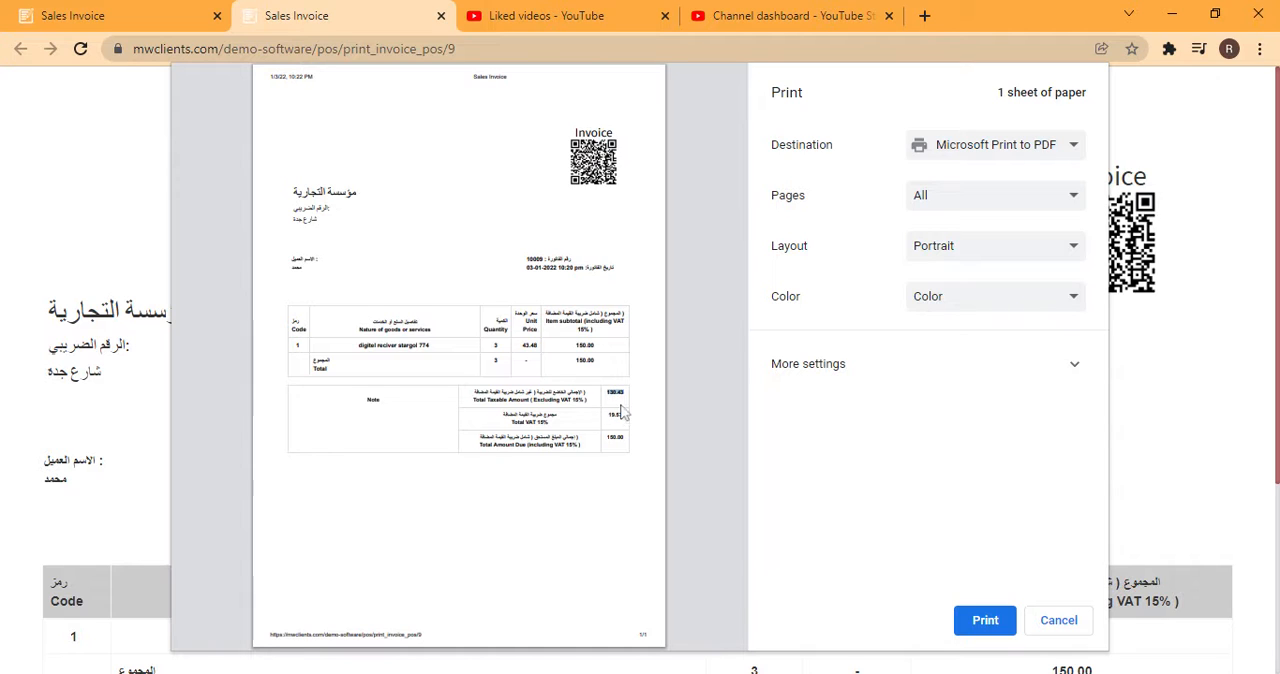
{"action": "left_click_drag", "start_coordinate": [609, 414], "coordinate": [624, 437]}
{"action": "left_click", "coordinate": [609, 437]}
{"action": "left_click_drag", "start_coordinate": [293, 208], "coordinate": [330, 208]}
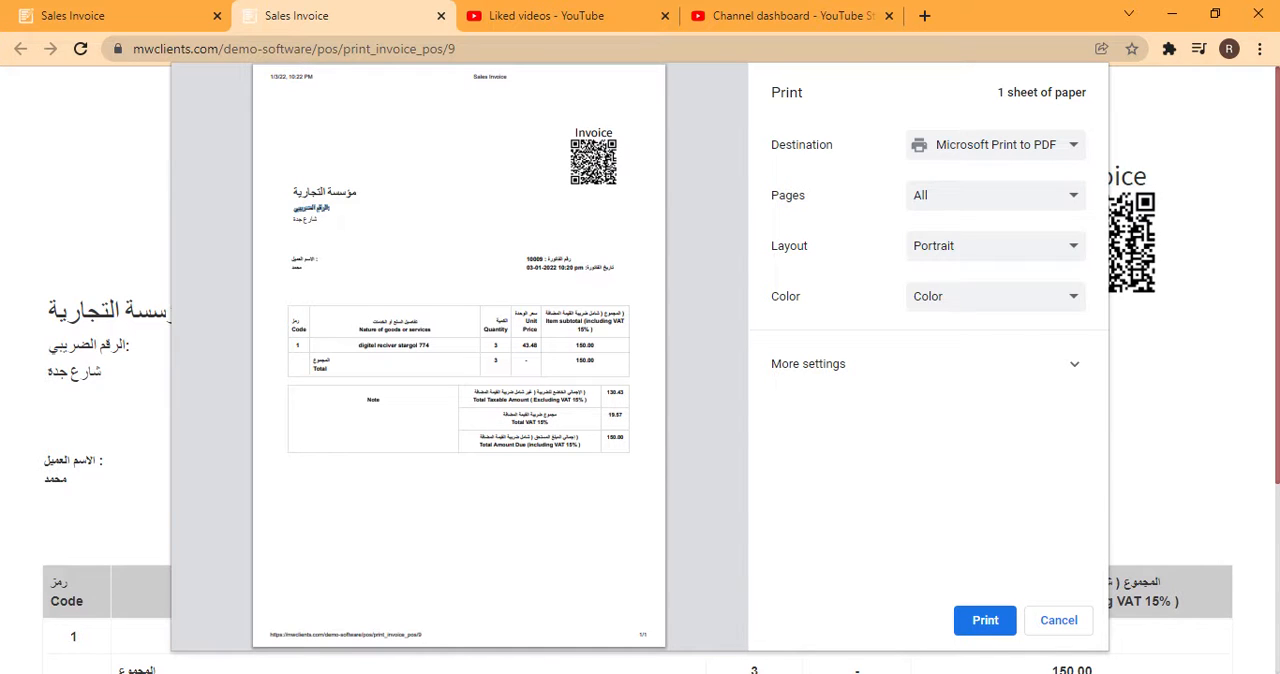